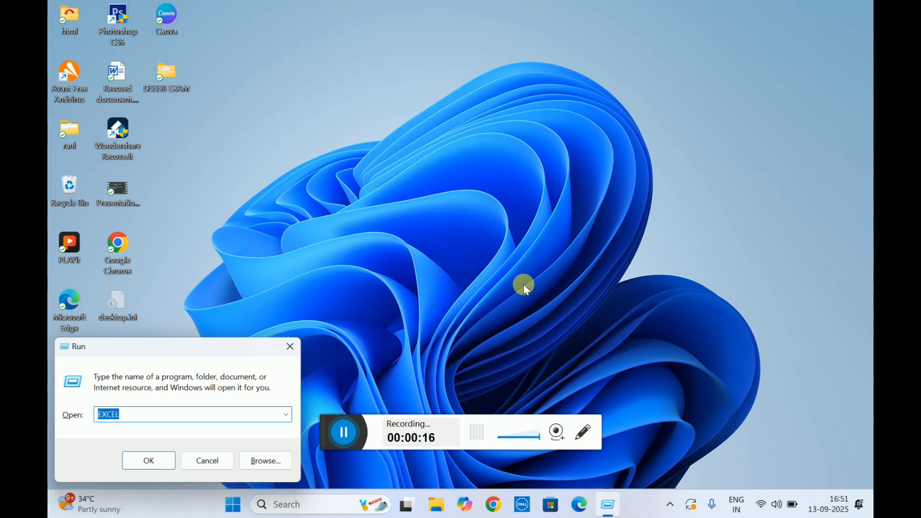
# Launch Excel with the Run command excel, and close it at its start screen.
pyautogui.write('excel')
pyautogui.press('Return')
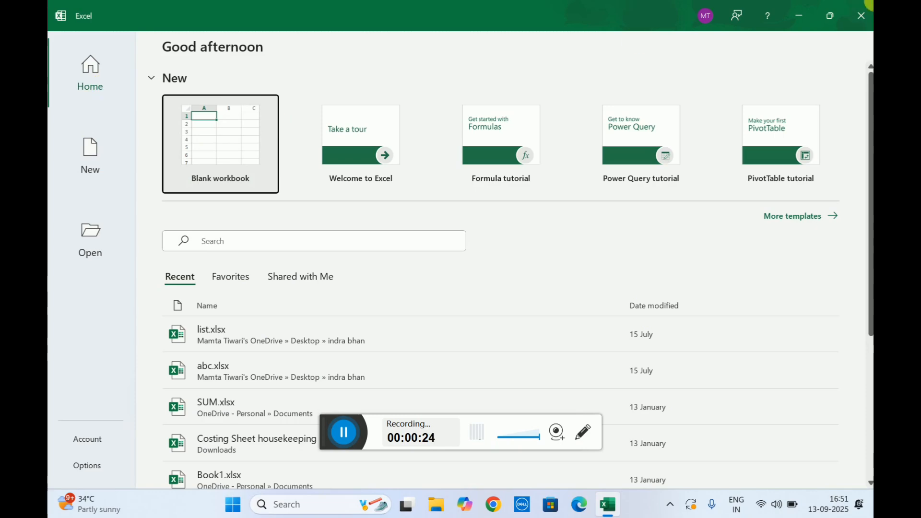
pyautogui.click(860, 16)
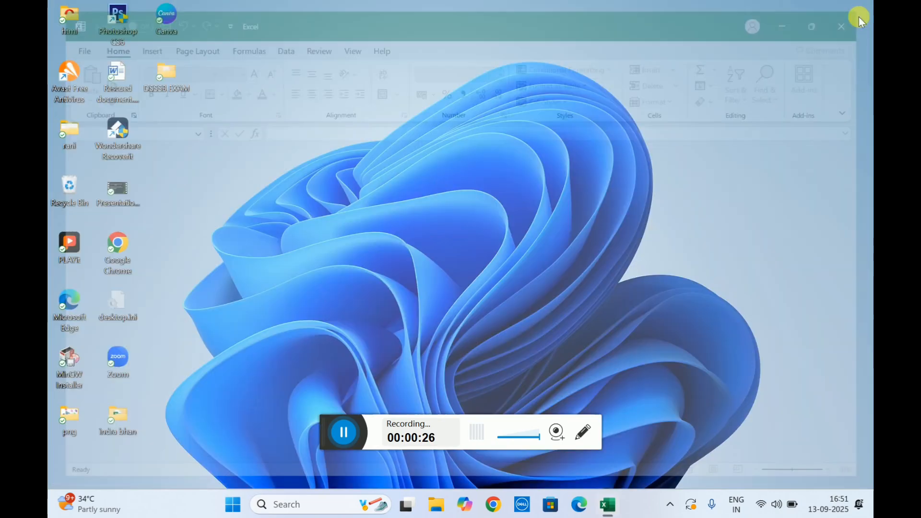
# Find Excel by searching for excel, launch it and create a blank workbook.
pyautogui.press('super')
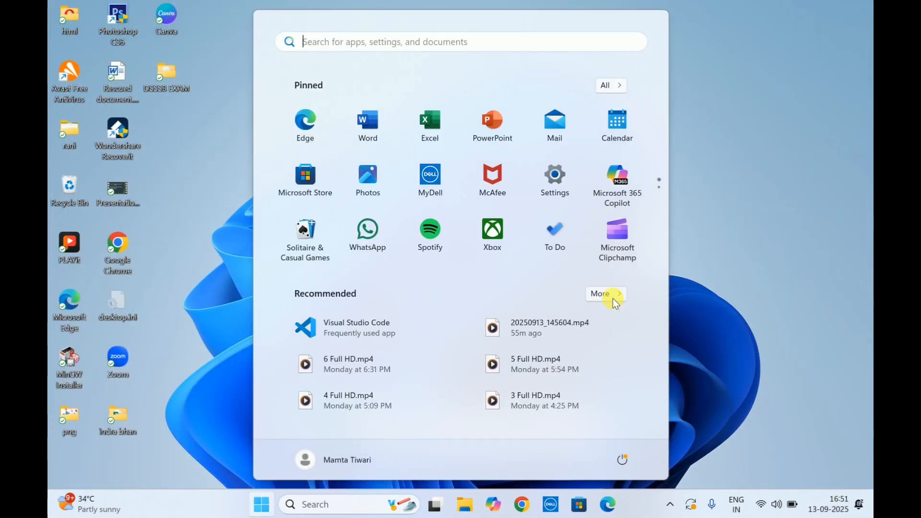
pyautogui.write('excel')
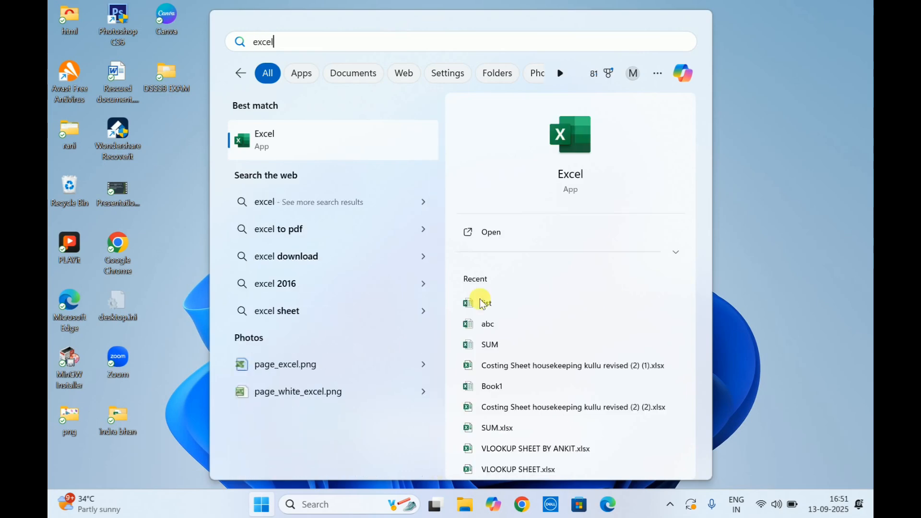
pyautogui.click(287, 131)
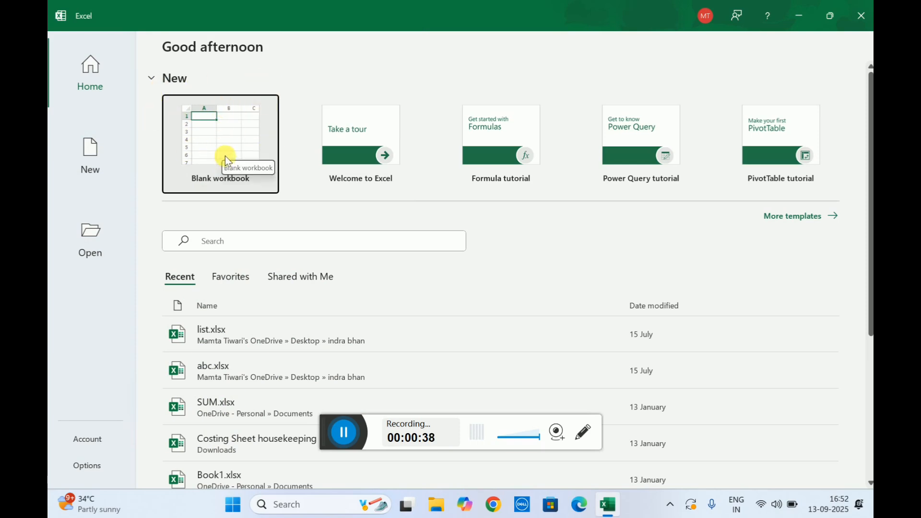
pyautogui.click(235, 111)
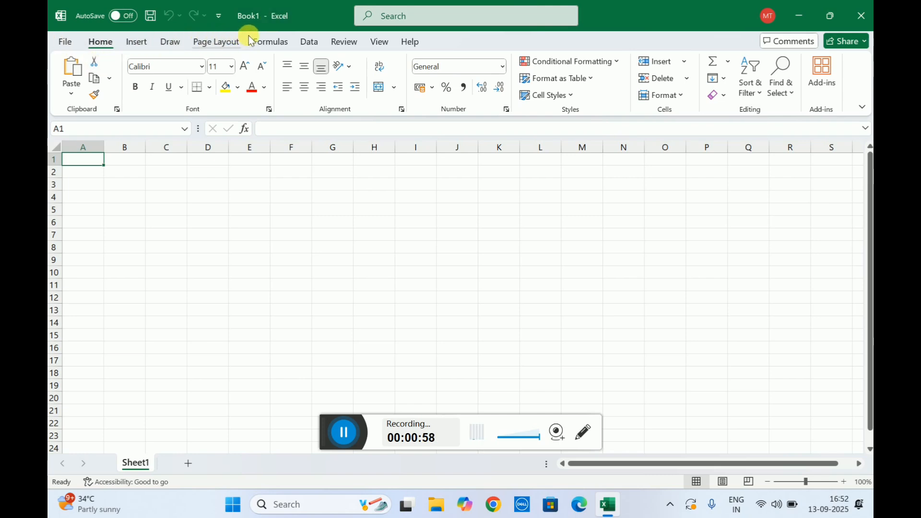
pyautogui.click(340, 43)
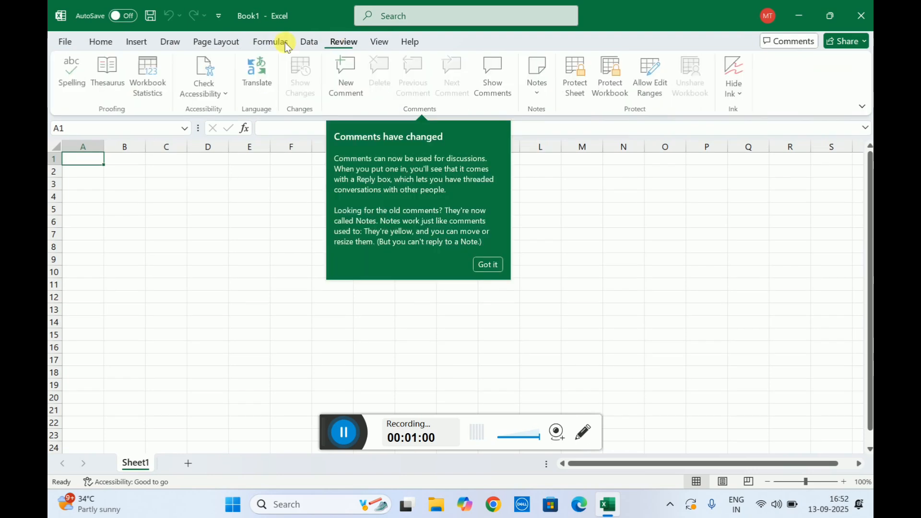
pyautogui.click(98, 42)
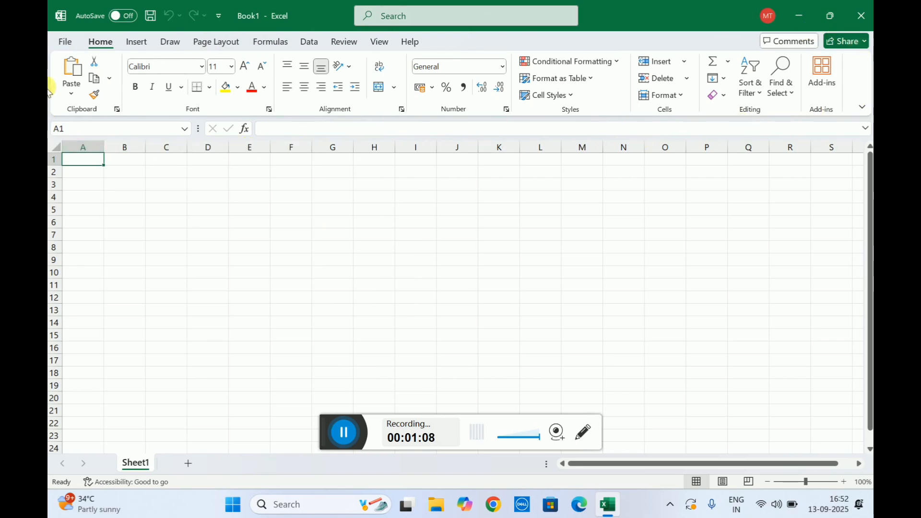
# Outline the Home ribbon with a red ellipse and its Alignment, Number, Styles and Cells groups with rectangles, and erase the annotations.
pyautogui.click(584, 434)
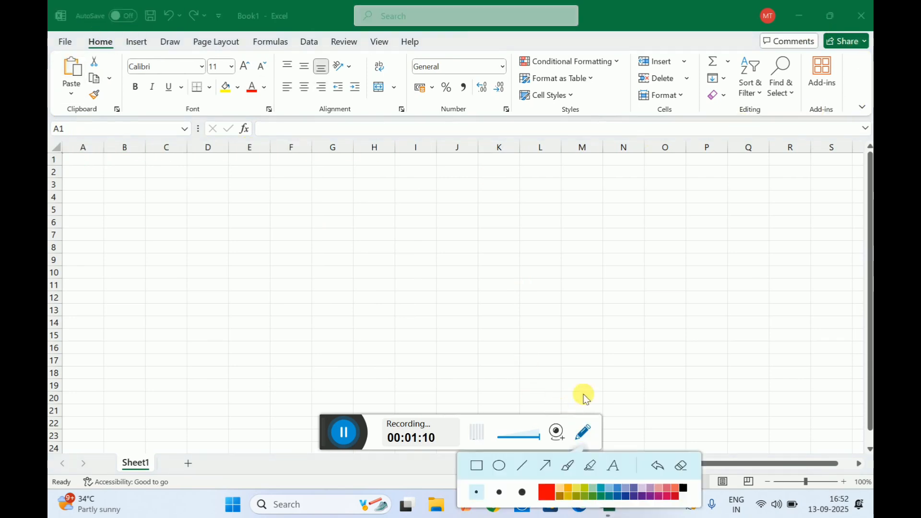
pyautogui.click(104, 108)
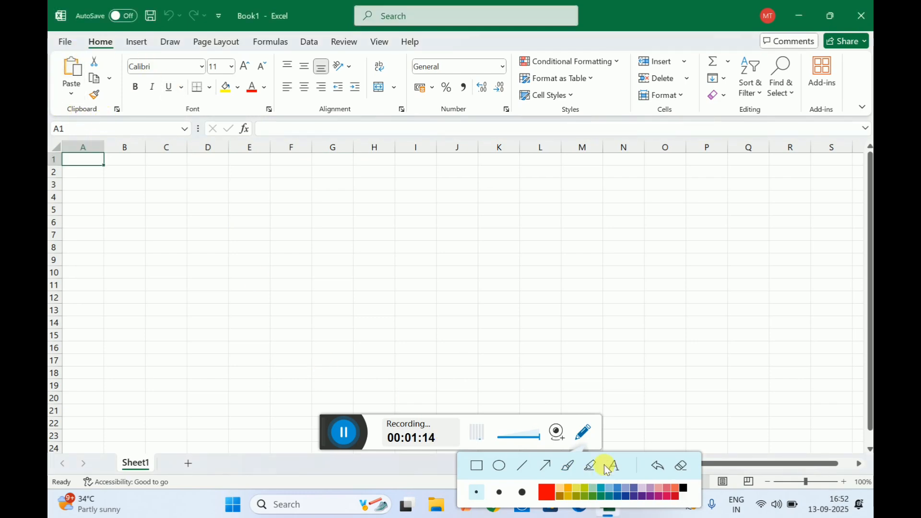
pyautogui.click(504, 466)
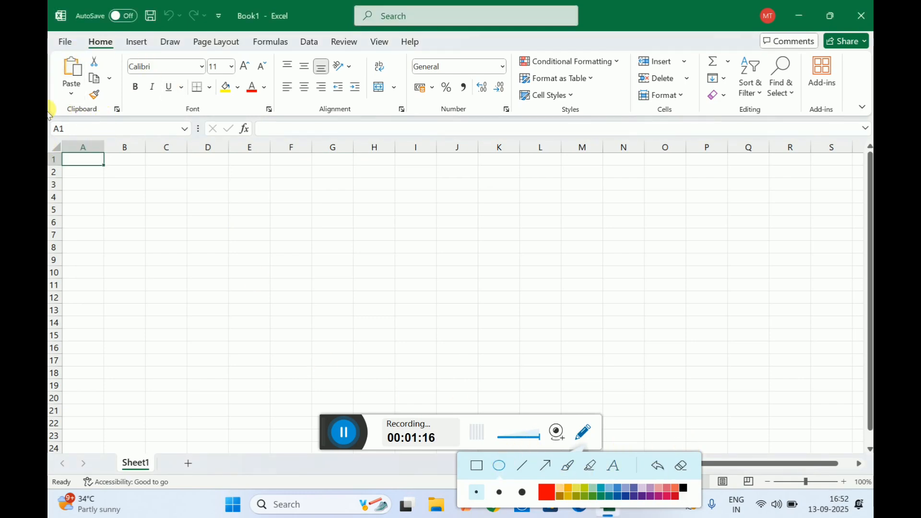
pyautogui.moveTo(54, 38)
pyautogui.mouseDown()
pyautogui.moveTo(87, 68)
pyautogui.moveTo(873, 121)
pyautogui.mouseUp()
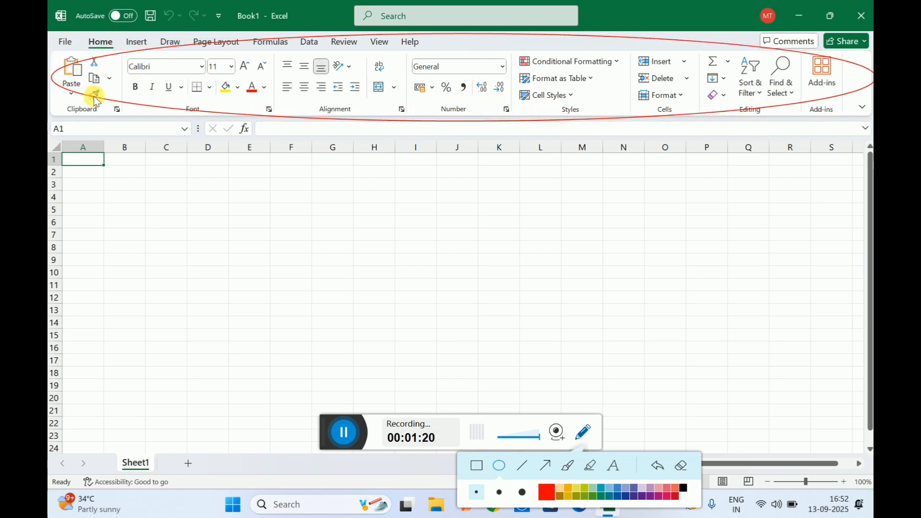
pyautogui.click(482, 462)
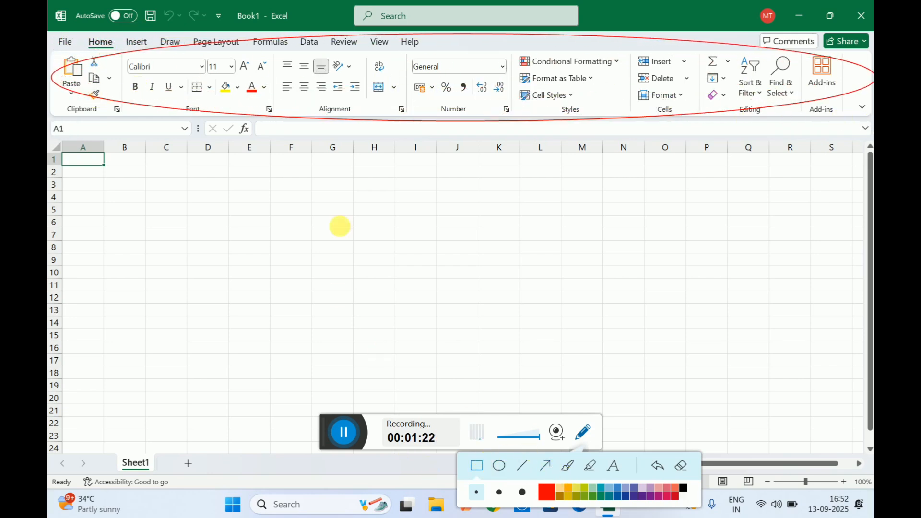
pyautogui.moveTo(274, 49)
pyautogui.mouseDown()
pyautogui.moveTo(374, 129)
pyautogui.moveTo(387, 122)
pyautogui.mouseUp()
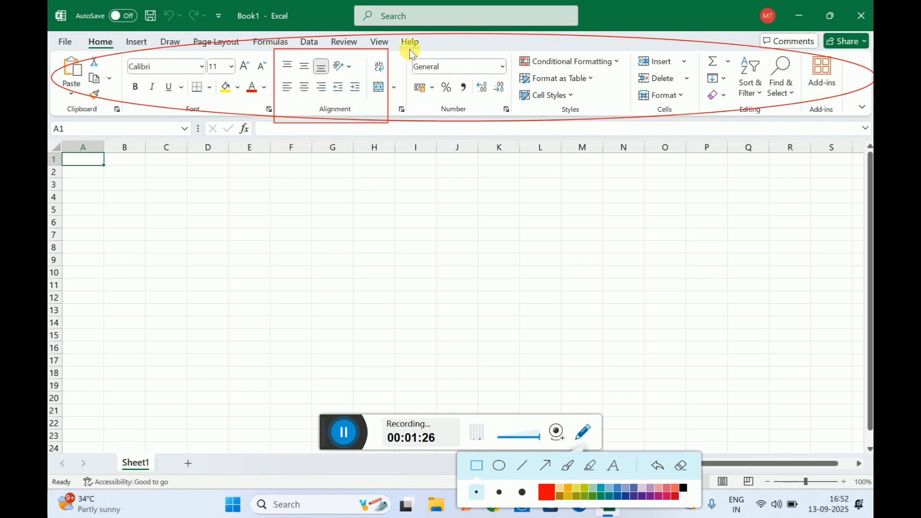
pyautogui.moveTo(409, 49)
pyautogui.mouseDown()
pyautogui.moveTo(459, 100)
pyautogui.moveTo(519, 124)
pyautogui.mouseUp()
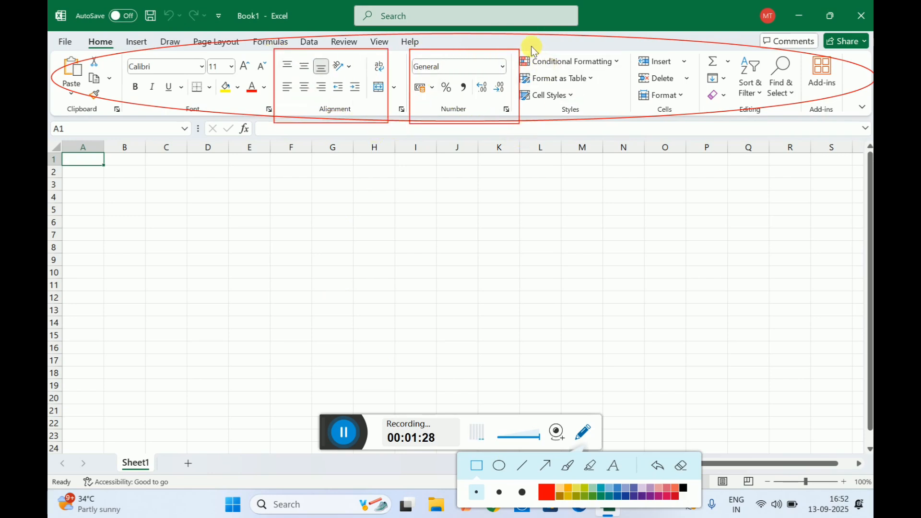
pyautogui.moveTo(531, 46); pyautogui.dragTo(622, 124)
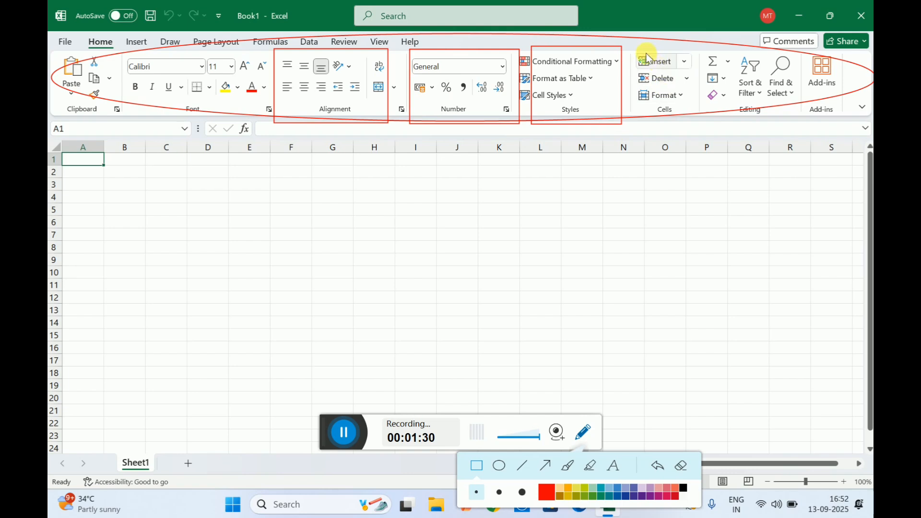
pyautogui.moveTo(637, 42); pyautogui.dragTo(706, 123)
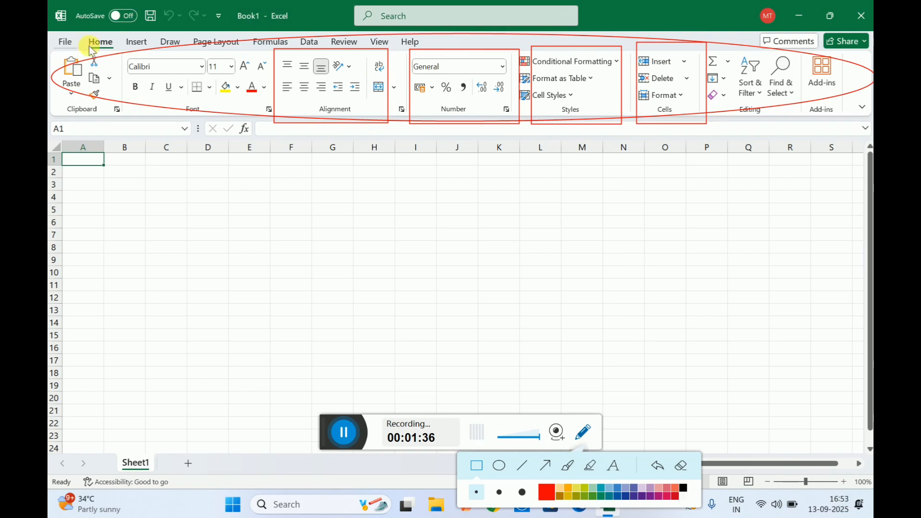
pyautogui.click(683, 461)
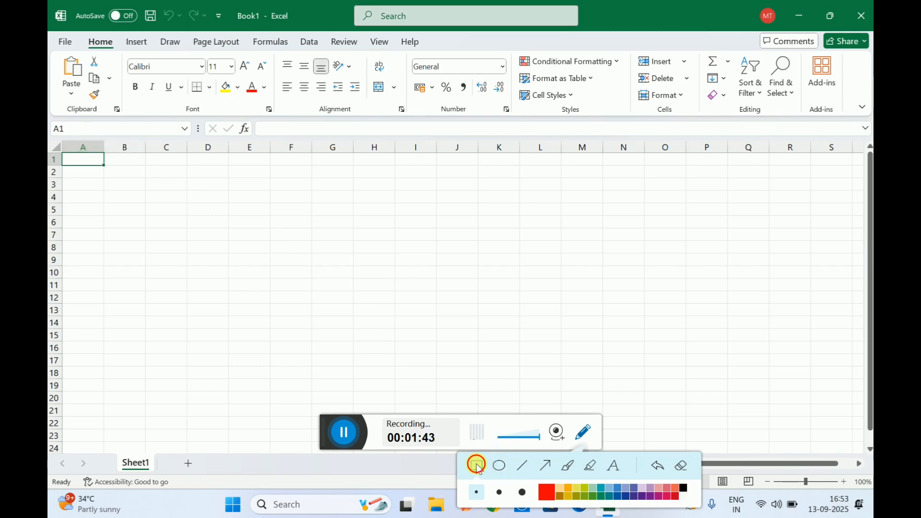
# Examine the active cell's reference and content display while selecting several empty cells, ending on H6.
pyautogui.click(63, 130)
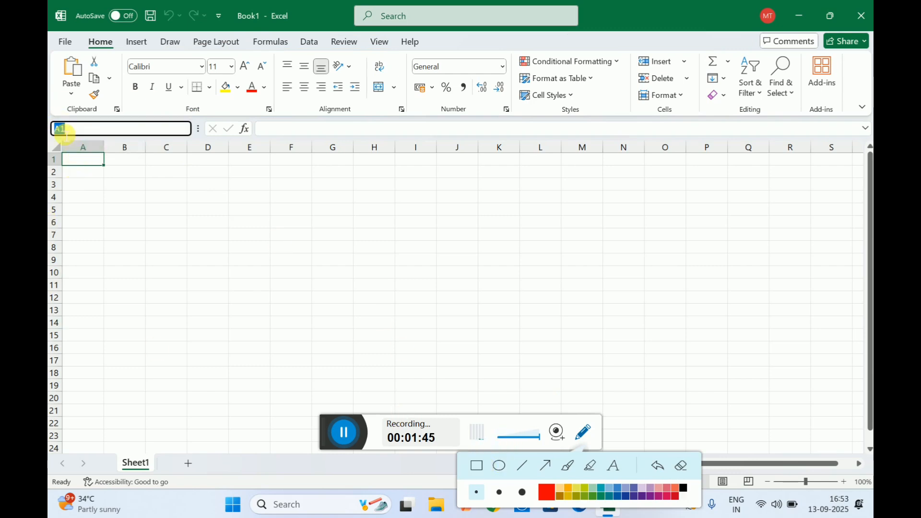
pyautogui.click(263, 134)
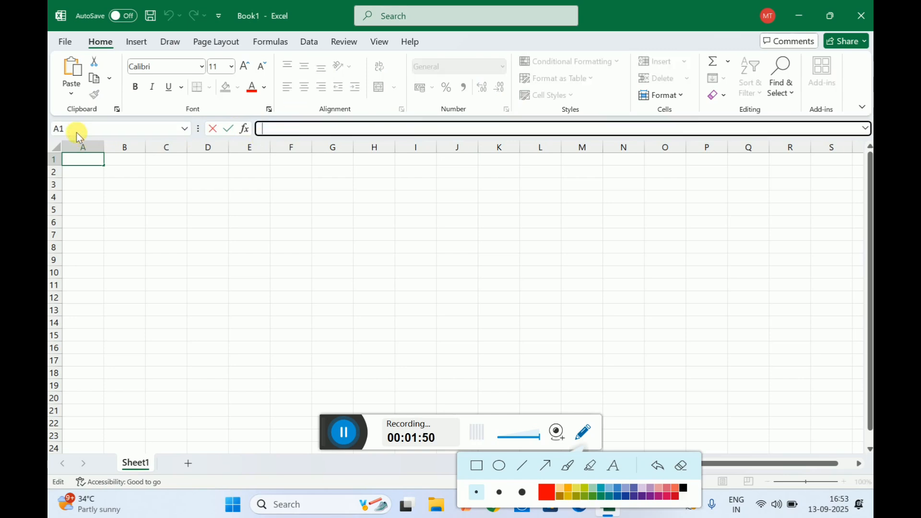
pyautogui.click(416, 237)
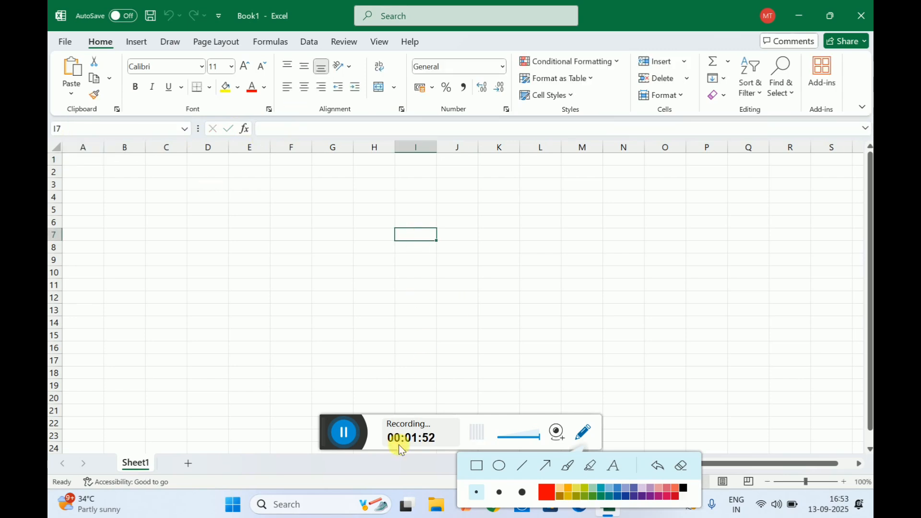
pyautogui.click(391, 247)
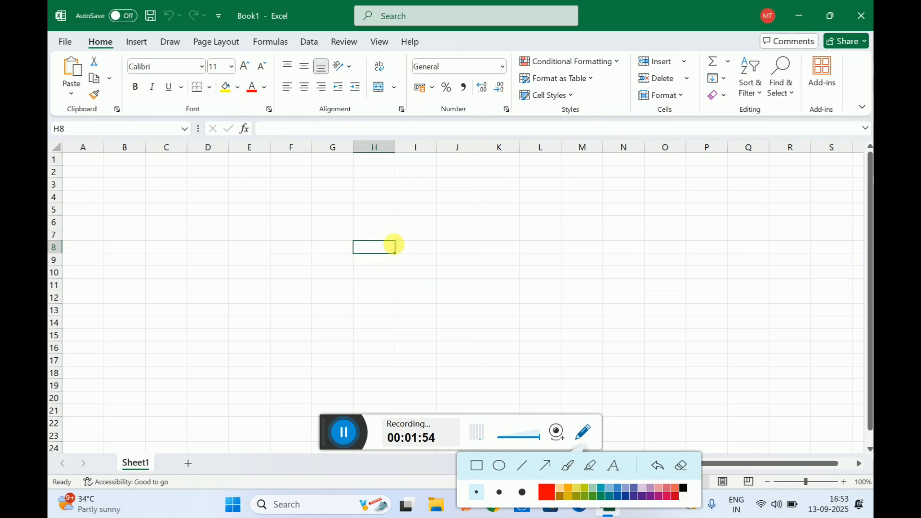
pyautogui.click(452, 223)
pyautogui.click(585, 184)
pyautogui.click(444, 234)
pyautogui.click(374, 225)
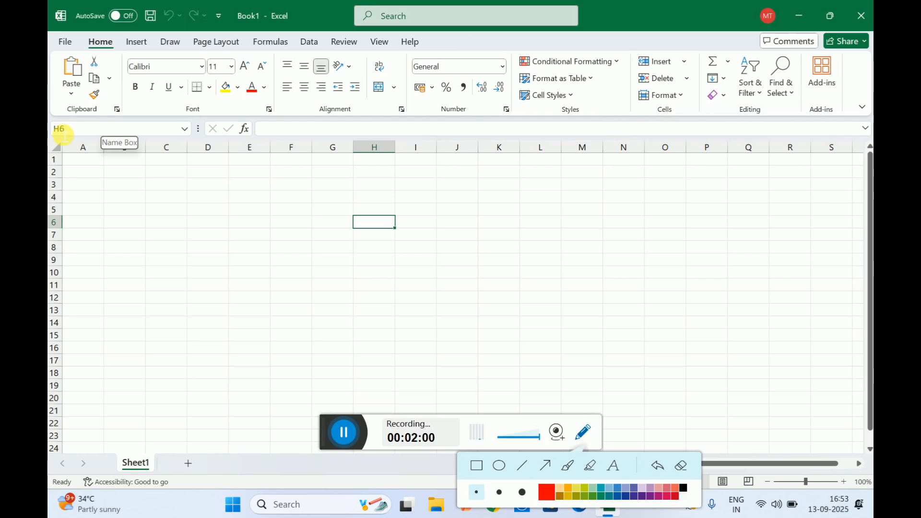
# Go to cell F4 by entering its reference, and open its content for editing.
pyautogui.click(72, 128)
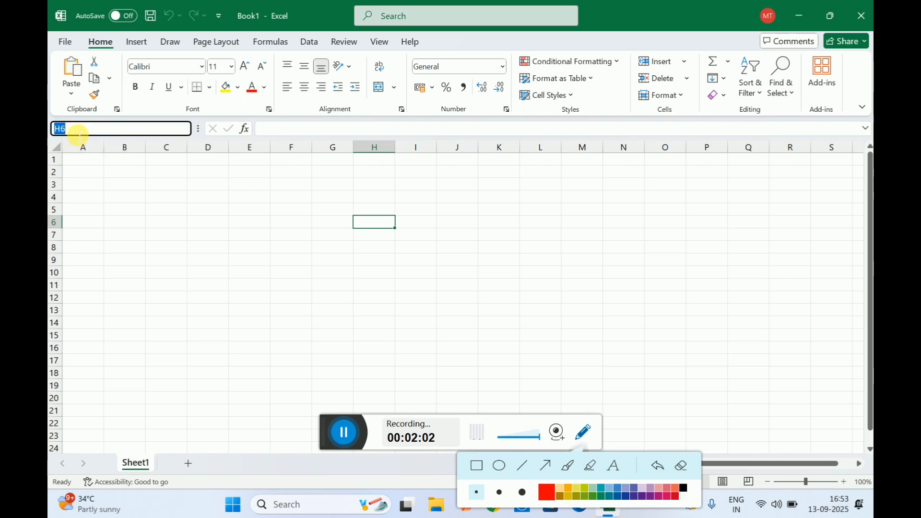
pyautogui.write('F4')
pyautogui.press('Return')
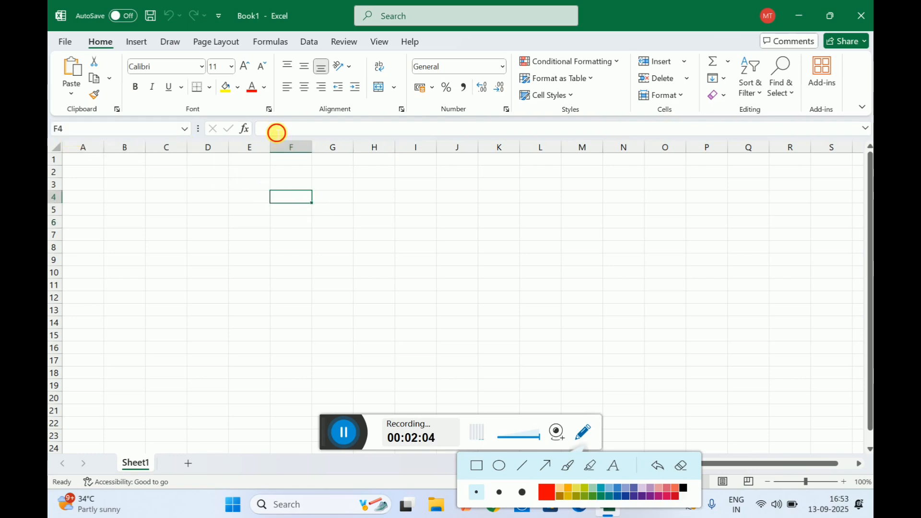
pyautogui.click(277, 129)
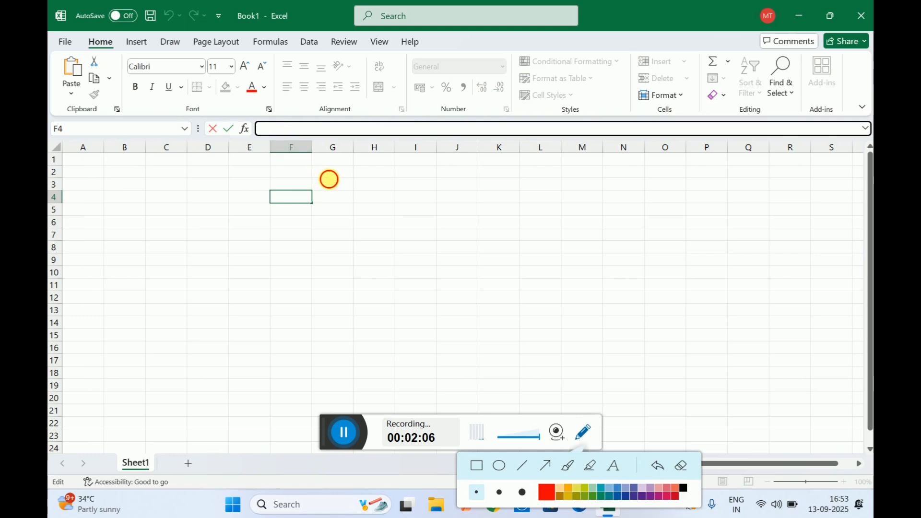
# Enter the numbers 45 in cell G3 and 65 in cell G4.
pyautogui.click(333, 185)
pyautogui.write('4')
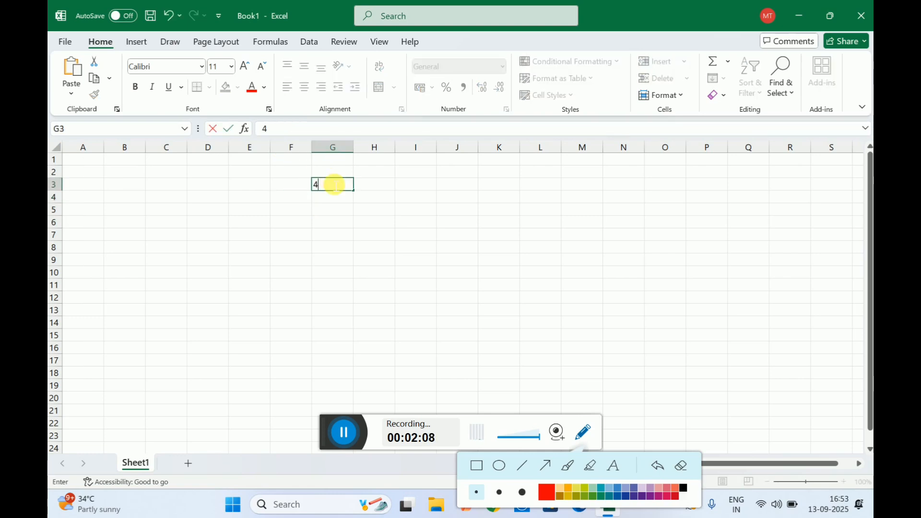
pyautogui.write('5')
pyautogui.press('Return')
pyautogui.write('65')
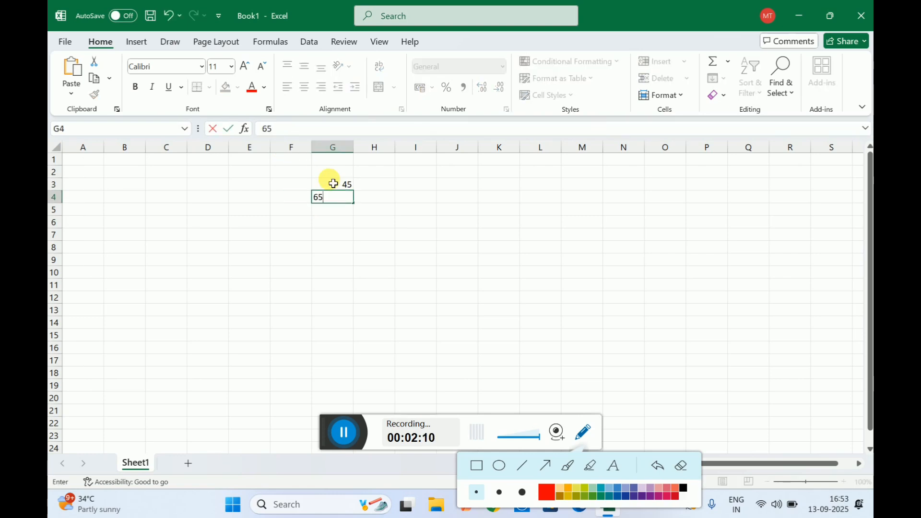
pyautogui.press('Return')
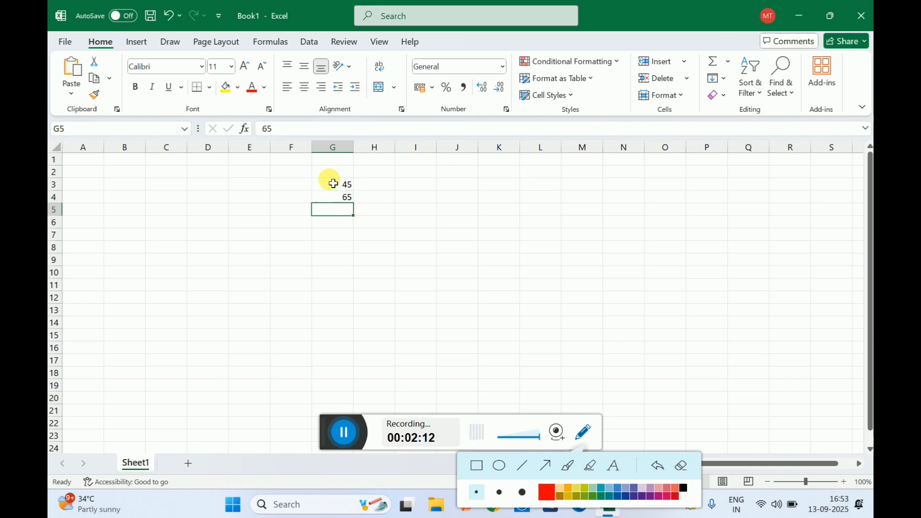
# Add the two numbers in cell G5 with the formula =G3+G4.
pyautogui.write('=')
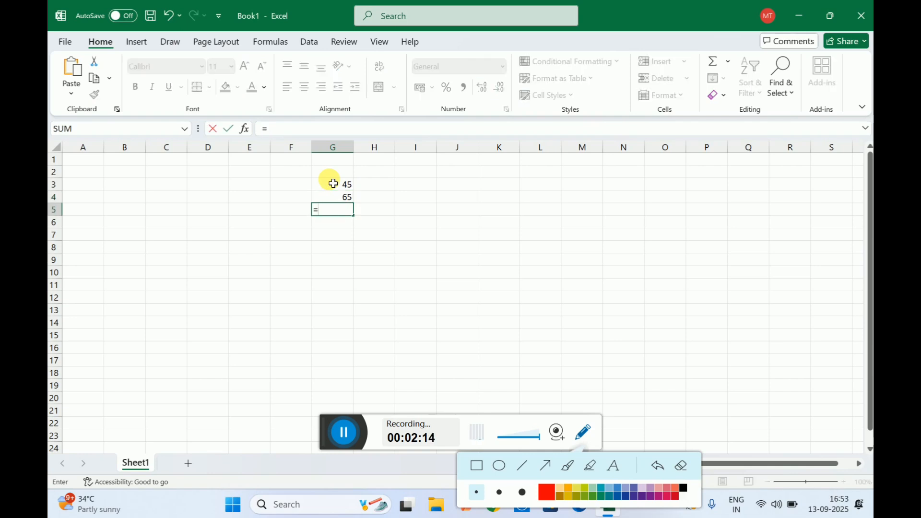
pyautogui.press('Up')
pyautogui.press('Up')
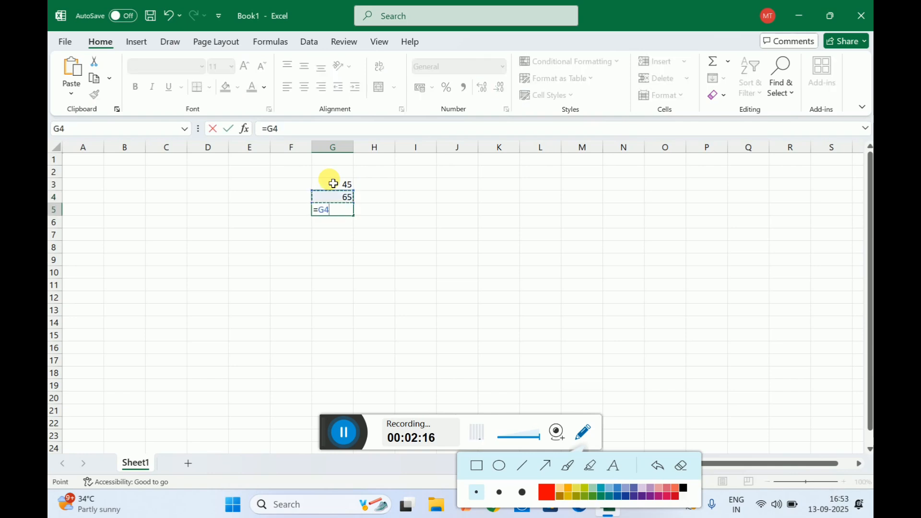
pyautogui.write('+')
pyautogui.press('Up')
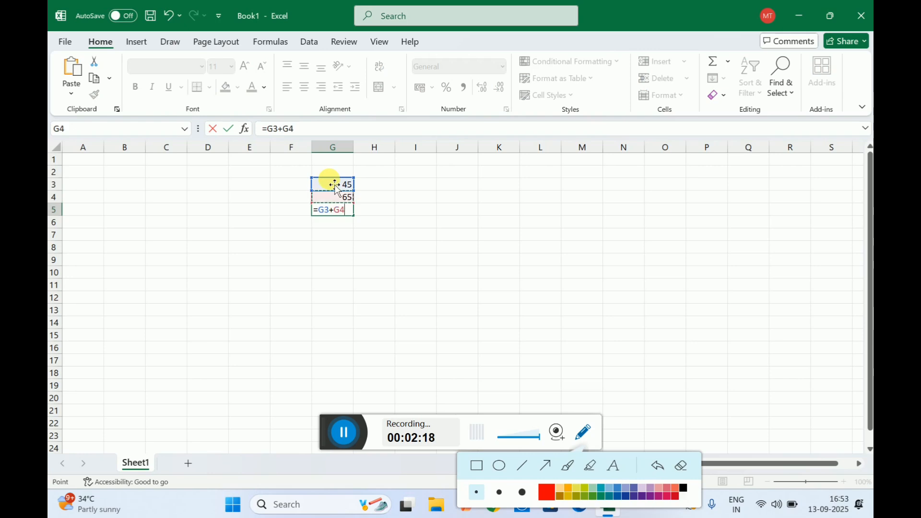
pyautogui.press('Return')
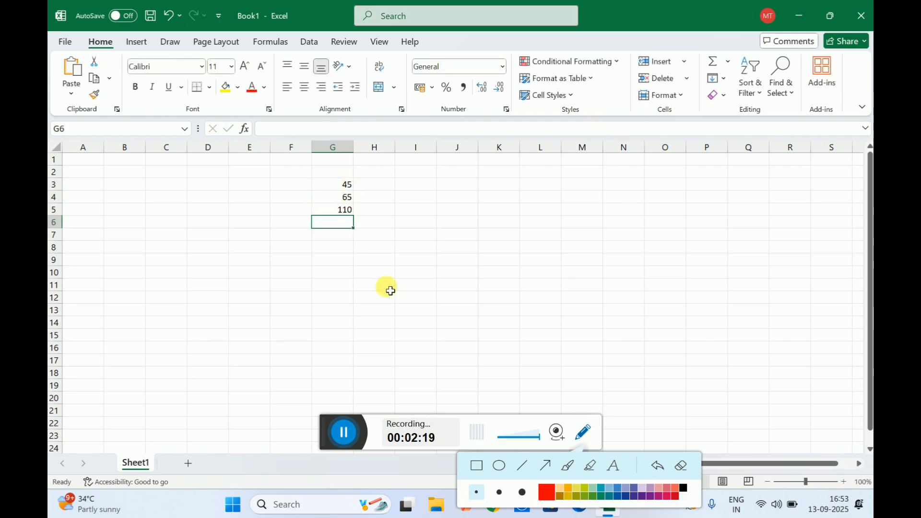
# Review the addition formula stored in cell G5, and clear that cell's content.
pyautogui.click(344, 210)
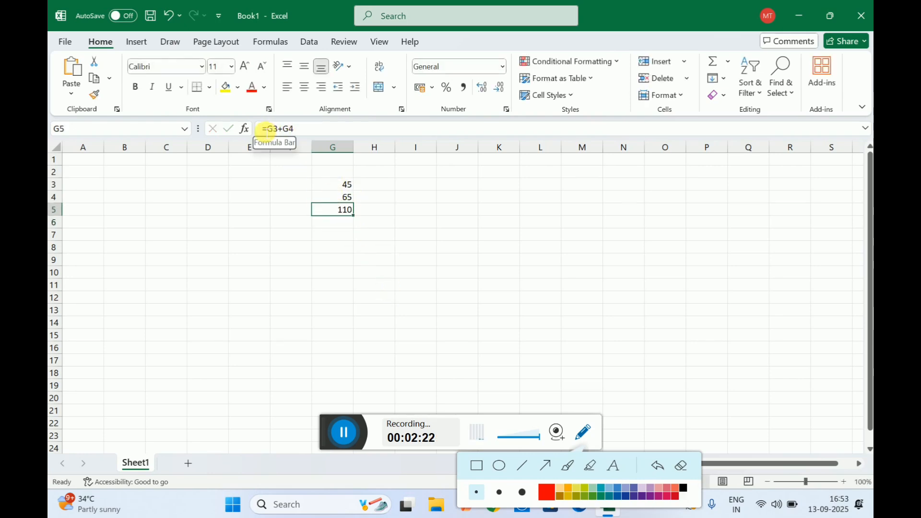
pyautogui.moveTo(262, 129); pyautogui.dragTo(298, 140)
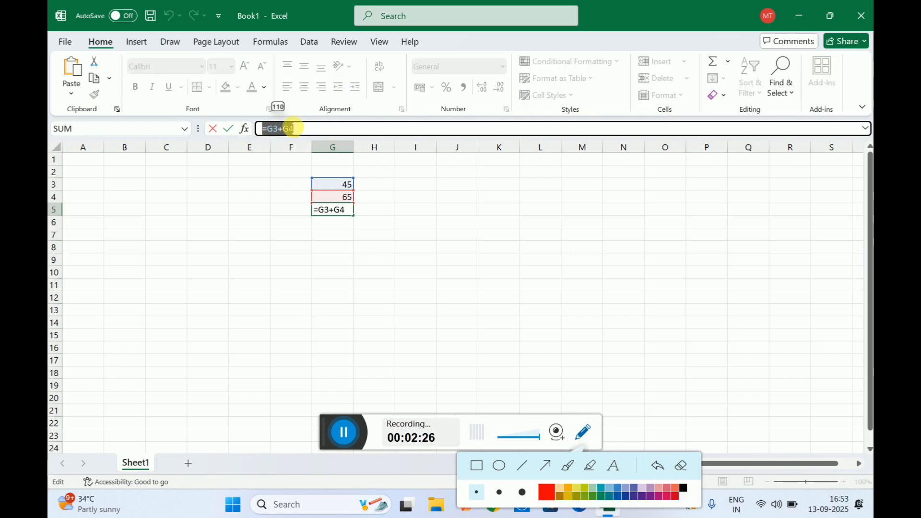
pyautogui.click(385, 226)
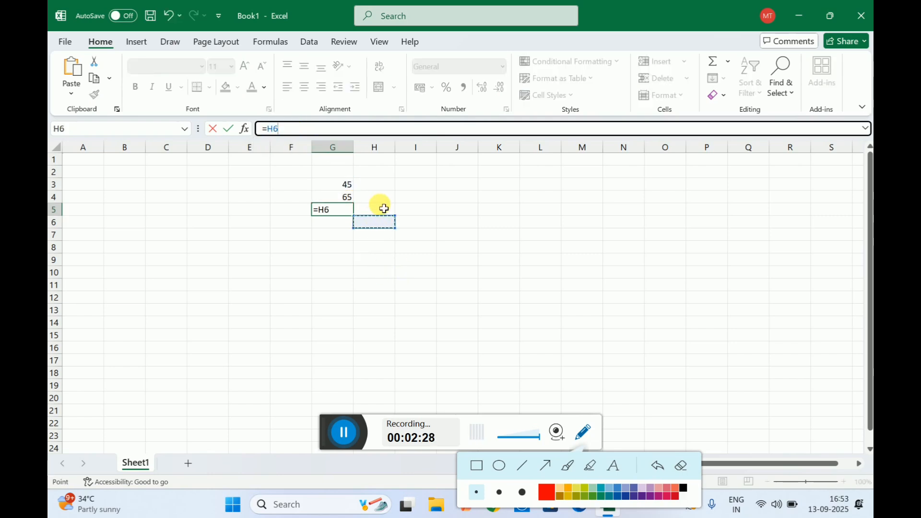
pyautogui.press('BackSpace')
pyautogui.press('Escape')
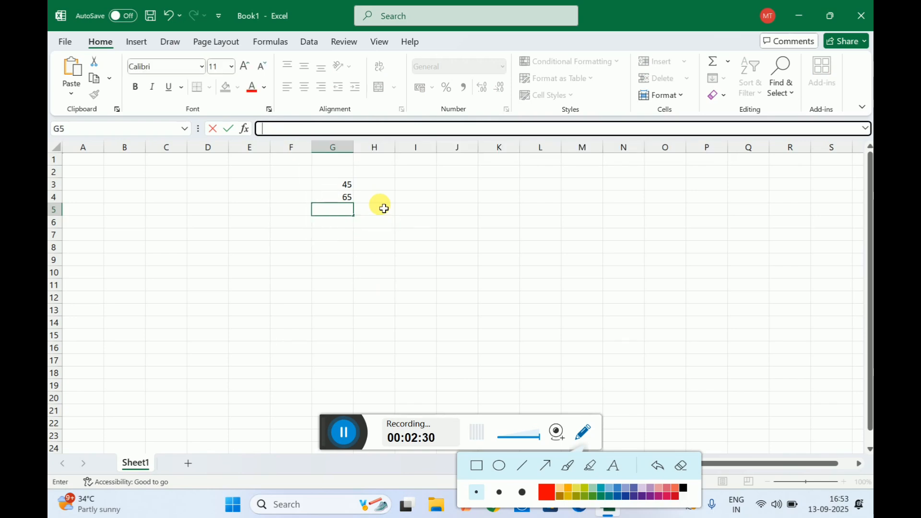
# Clear the contents of the range G2:I6, and make D7 the active cell.
pyautogui.click(398, 248)
pyautogui.moveTo(338, 173); pyautogui.dragTo(397, 225)
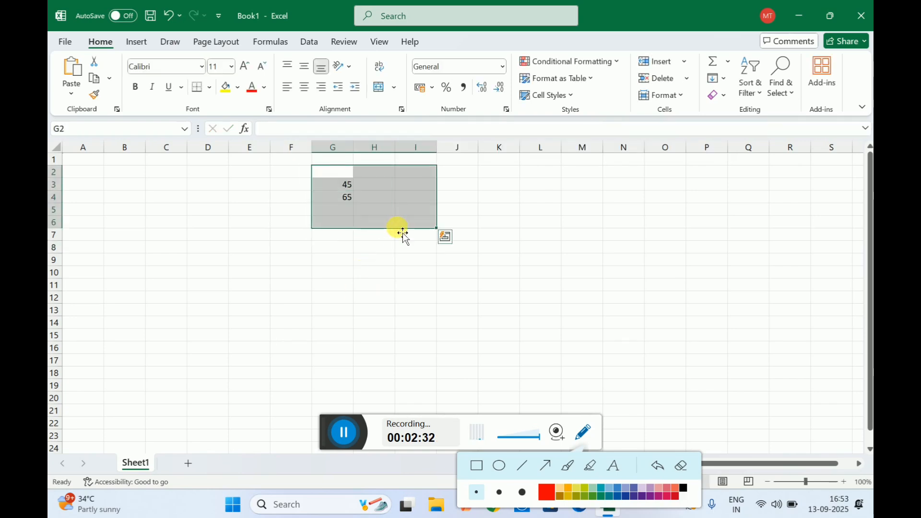
pyautogui.press('Delete')
pyautogui.click(302, 129)
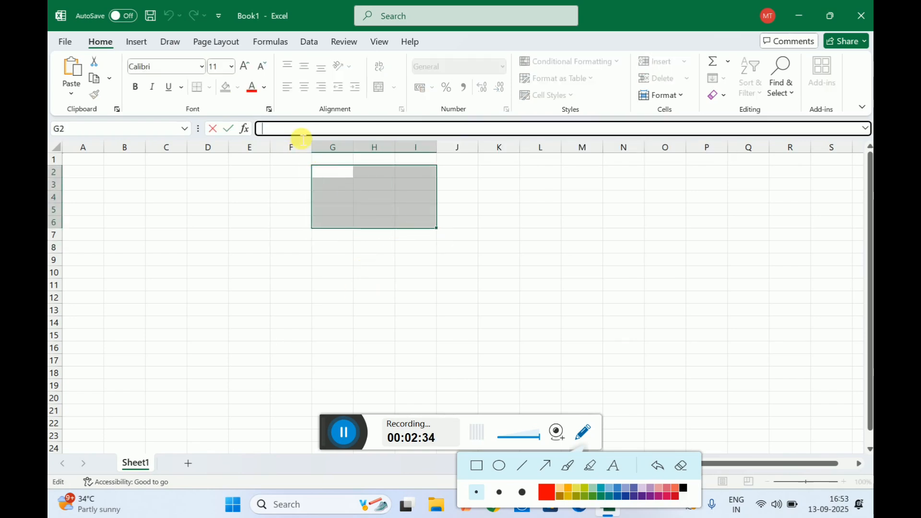
pyautogui.click(227, 236)
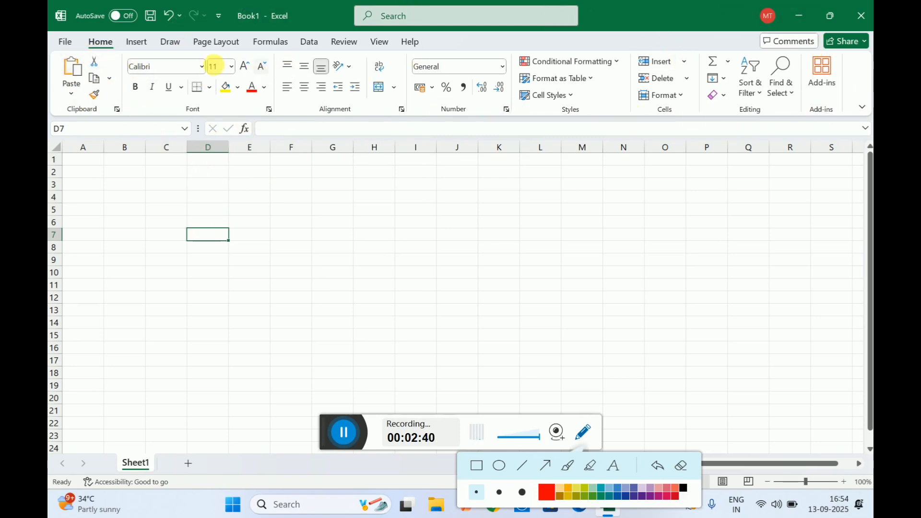
# Collapse the ribbon, and restore it to its permanent full display.
pyautogui.rightClick(117, 70)
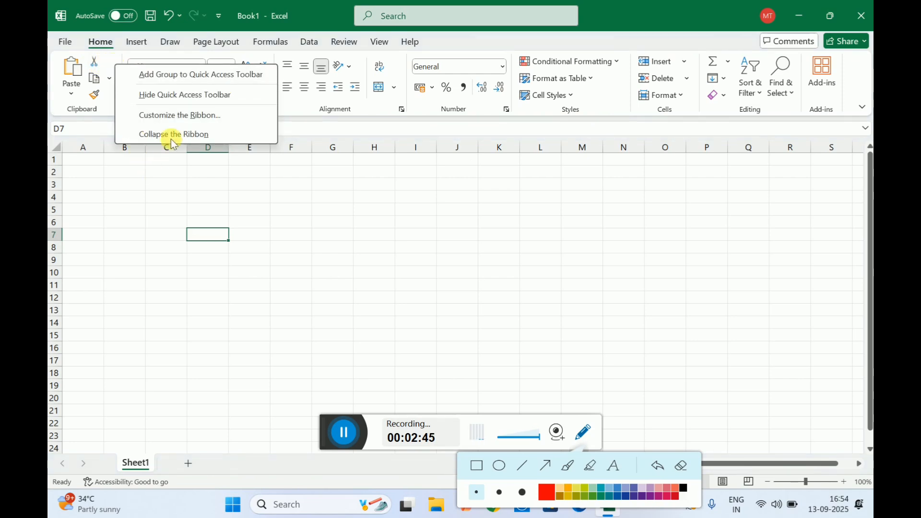
pyautogui.click(218, 134)
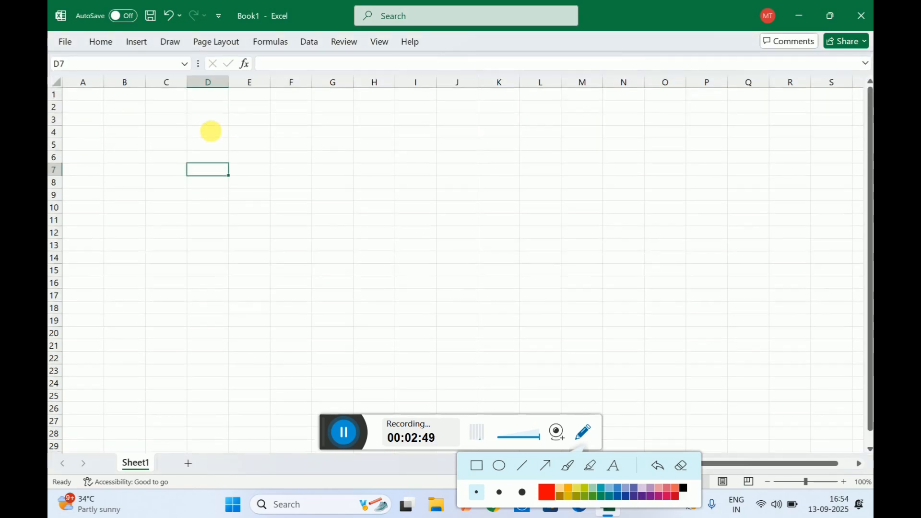
pyautogui.click(91, 48)
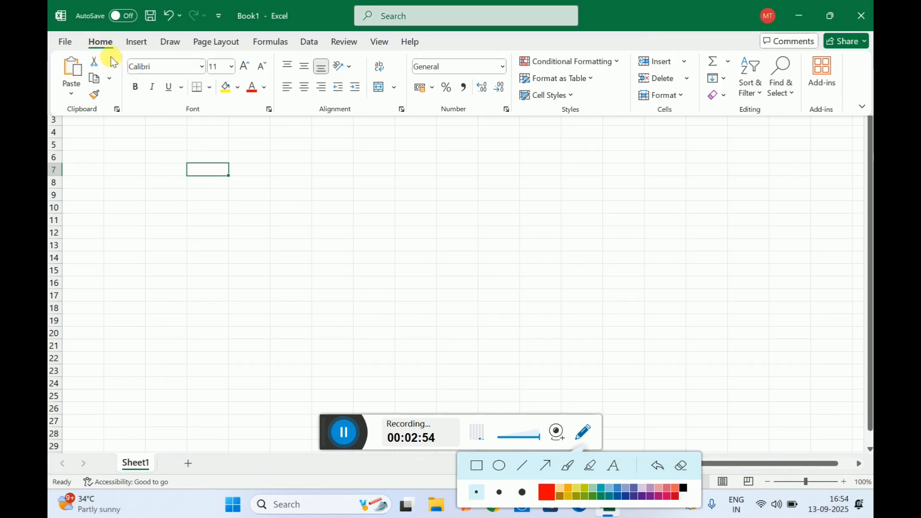
pyautogui.rightClick(111, 57)
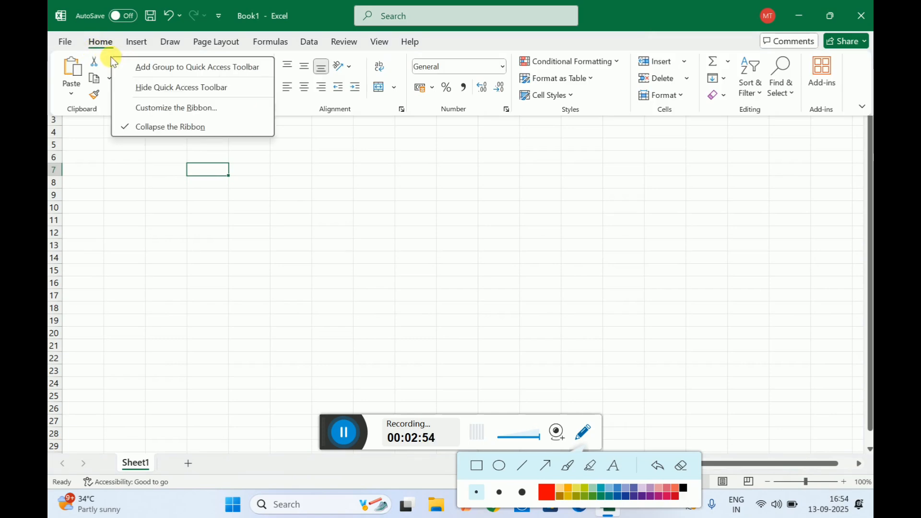
pyautogui.click(157, 128)
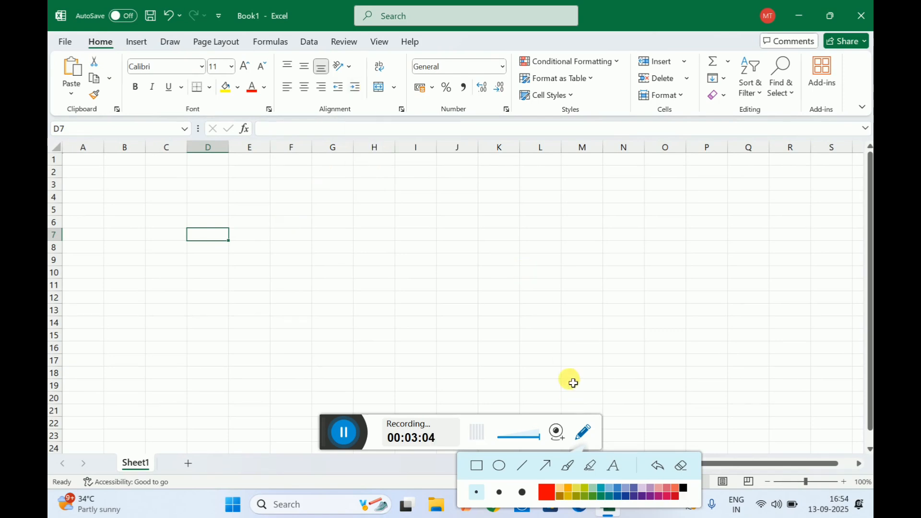
# Examine the sheet's structure by selecting cells L4 and K7, each of columns B to E, and the whole of row 3.
pyautogui.click(540, 198)
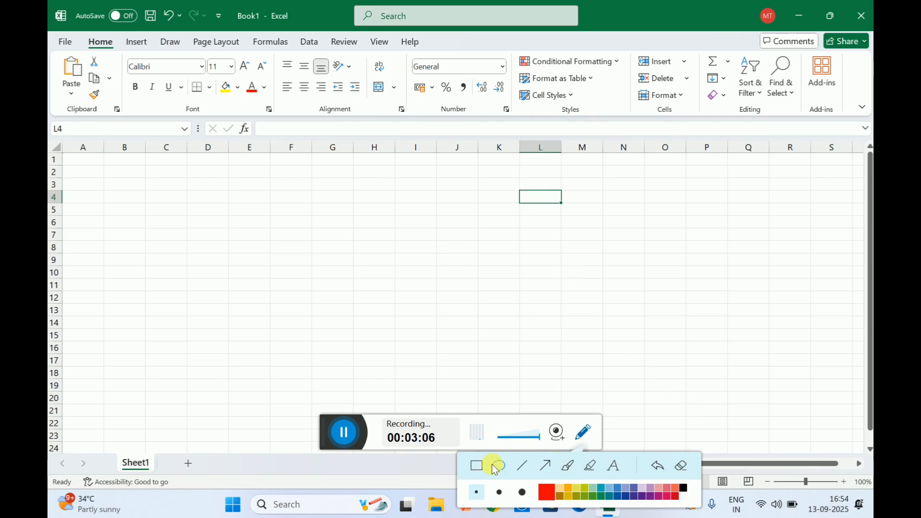
pyautogui.click(497, 233)
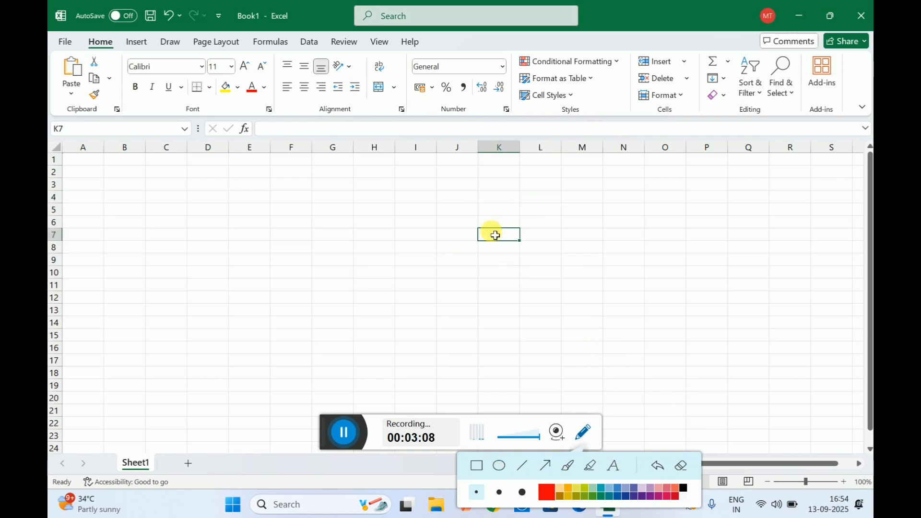
pyautogui.click(166, 147)
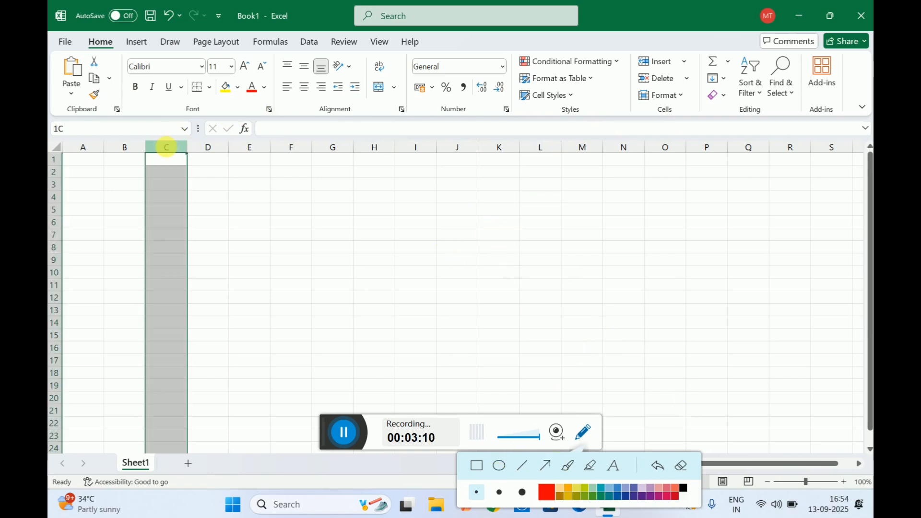
pyautogui.click(124, 147)
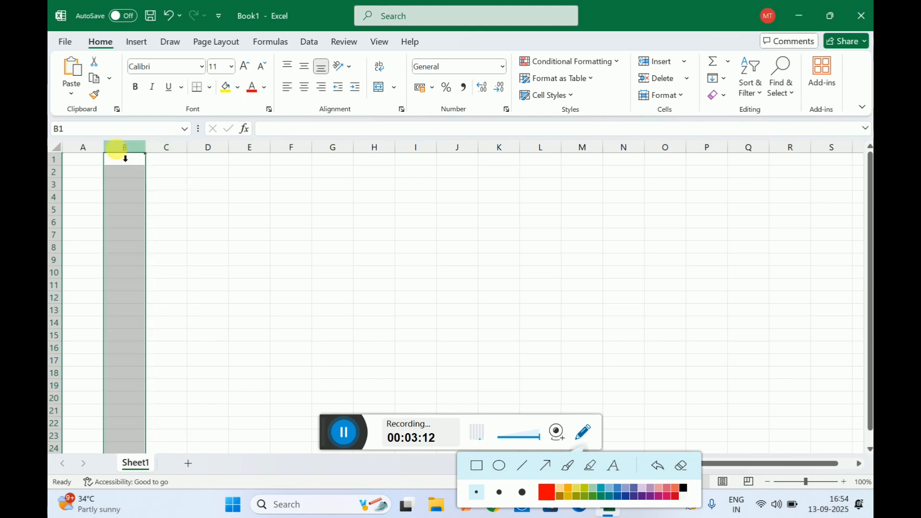
pyautogui.click(167, 147)
pyautogui.click(208, 147)
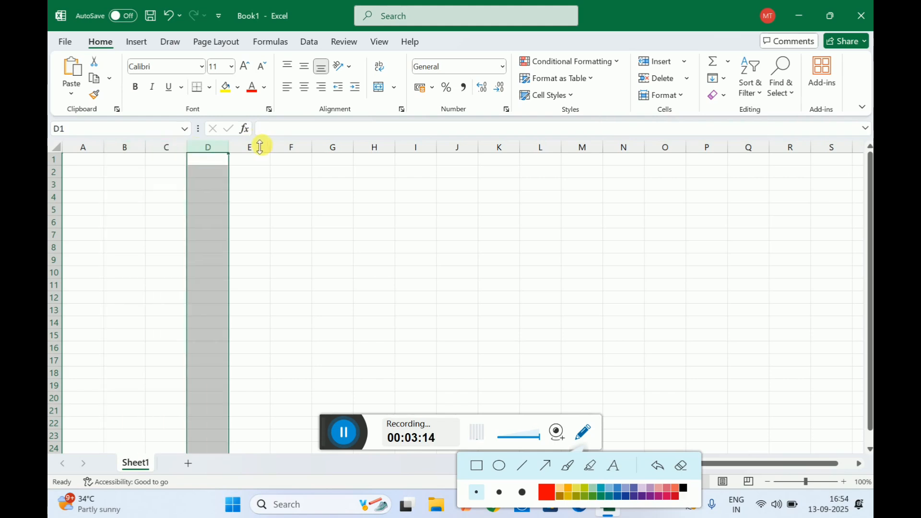
pyautogui.click(264, 149)
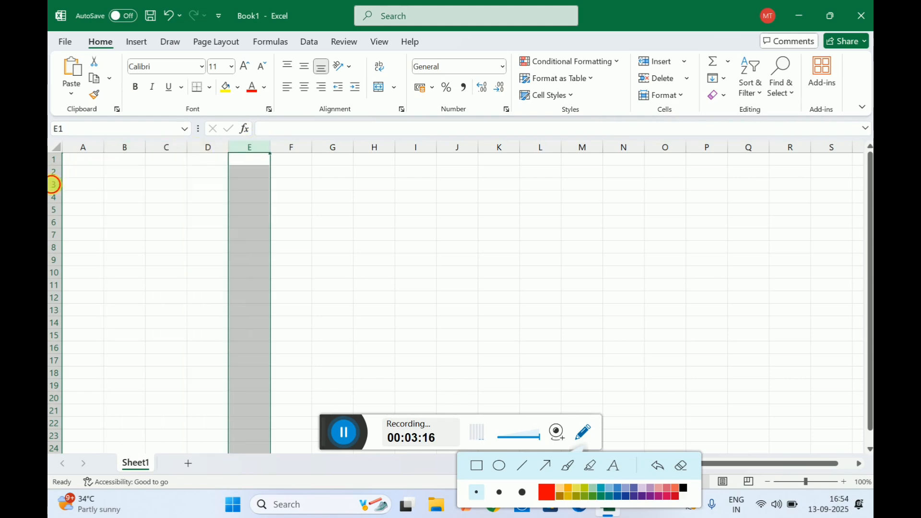
pyautogui.click(53, 184)
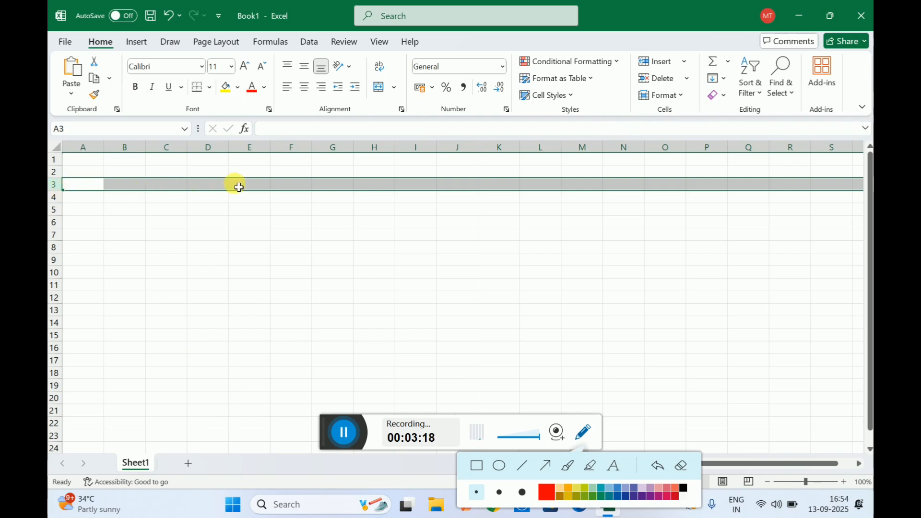
# Examine individual cells at row and column intersections by selecting cells between E3 and F5.
pyautogui.click(239, 187)
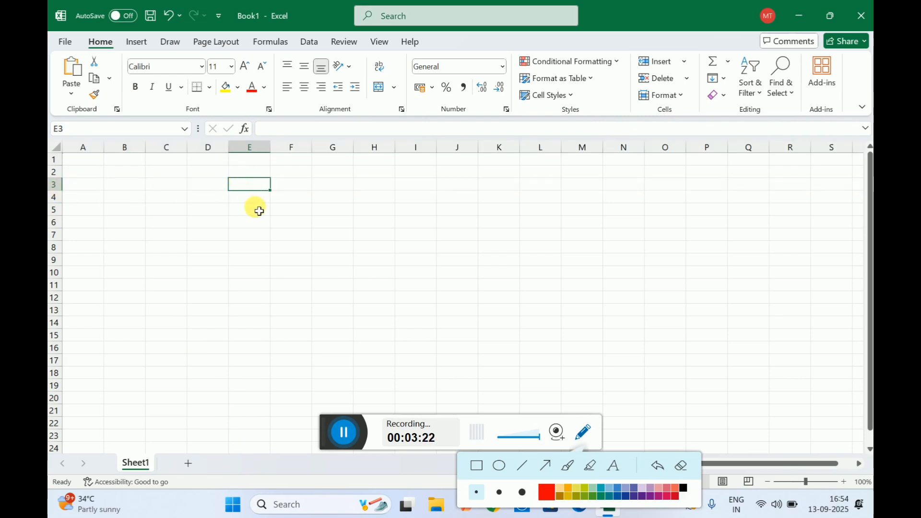
pyautogui.click(254, 209)
pyautogui.click(283, 210)
pyautogui.click(264, 184)
pyautogui.click(290, 187)
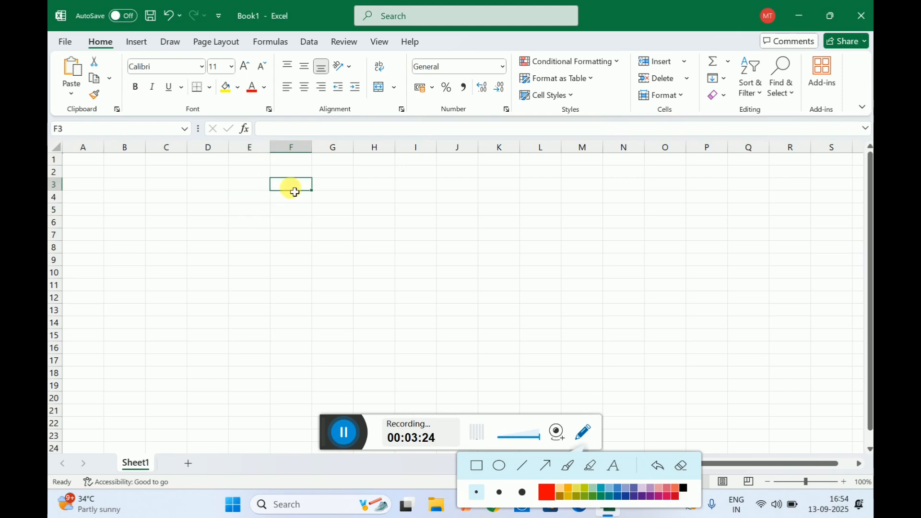
pyautogui.click(266, 198)
# Enter the label "row" in cell F3 and the number 1048576 in cell G3.
pyautogui.click(297, 190)
pyautogui.write('row')
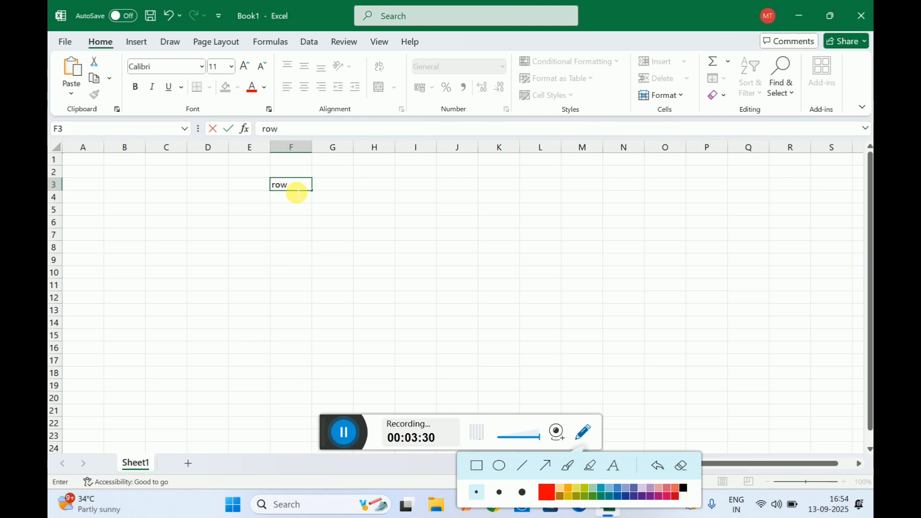
pyautogui.press('Tab')
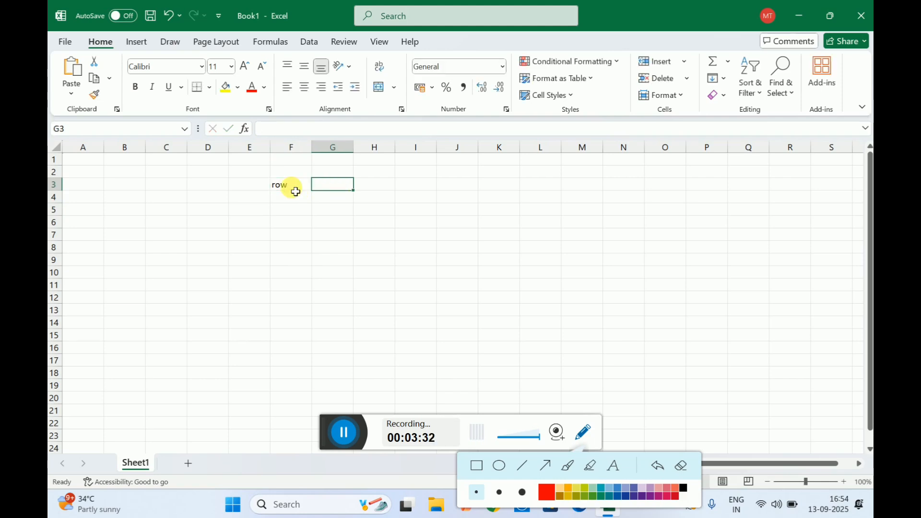
pyautogui.write('10')
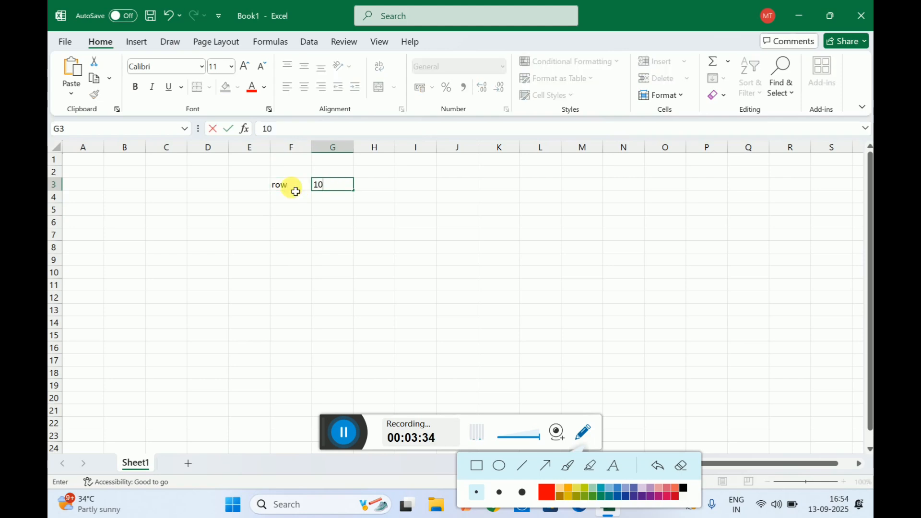
pyautogui.write('48576')
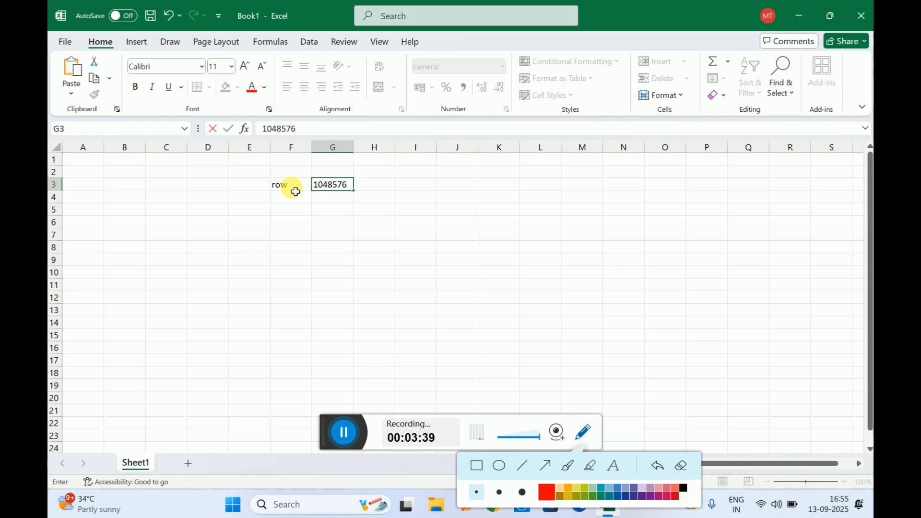
pyautogui.press('Return')
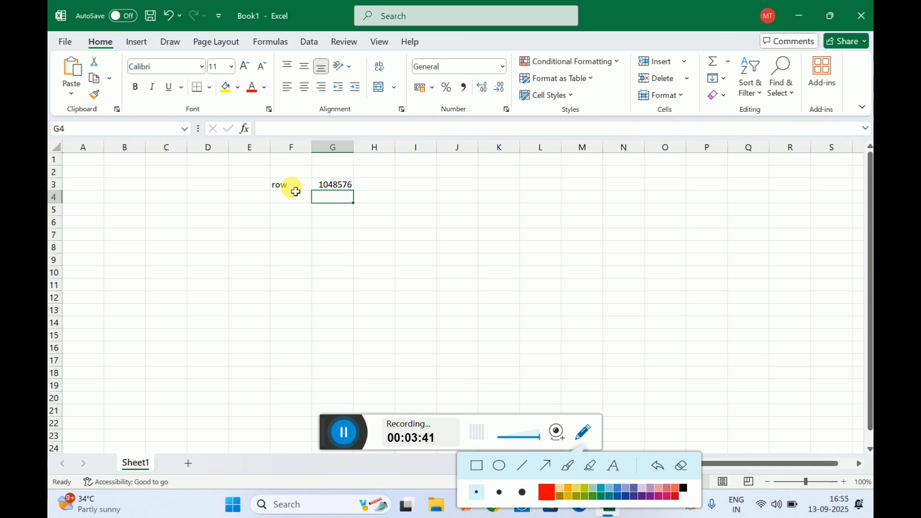
# Enter the label "col" in cell F4 and the number 16384 in cell G4.
pyautogui.click(295, 192)
pyautogui.write('v')
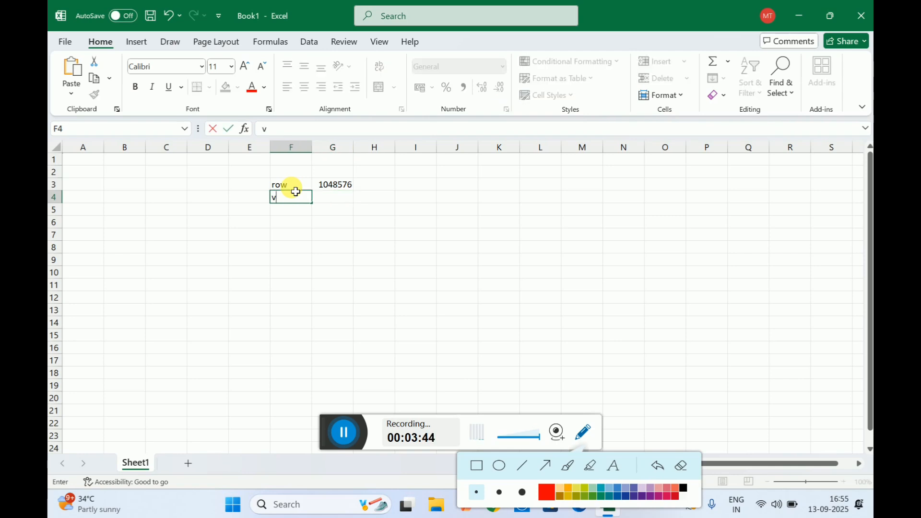
pyautogui.write('ol')
pyautogui.press('Tab')
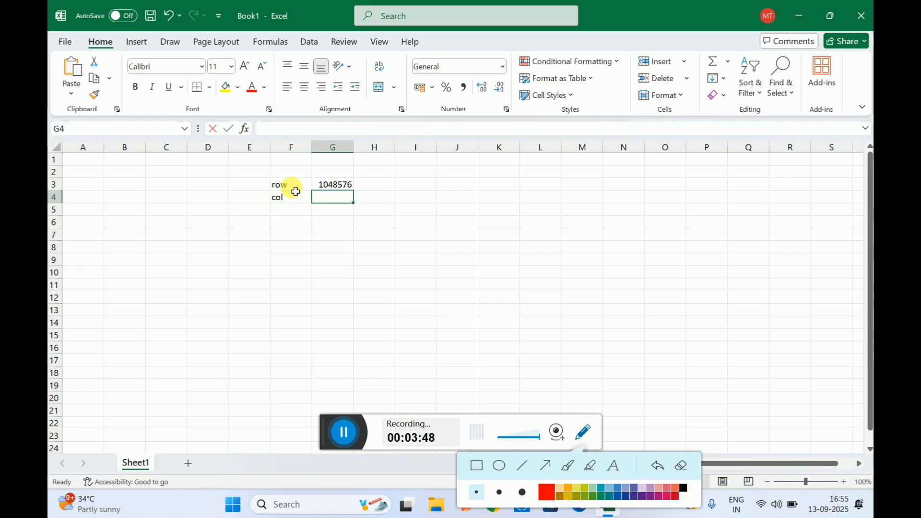
pyautogui.write('1638')
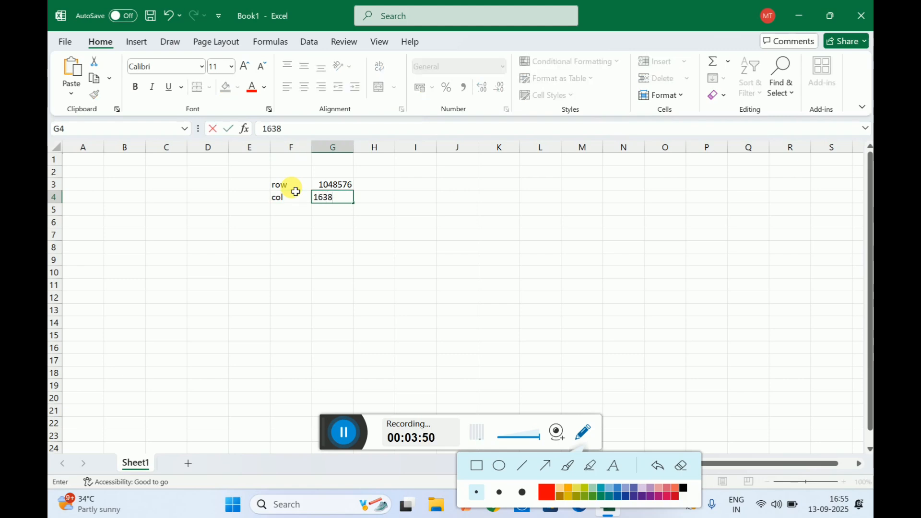
pyautogui.write('4')
pyautogui.press('Return')
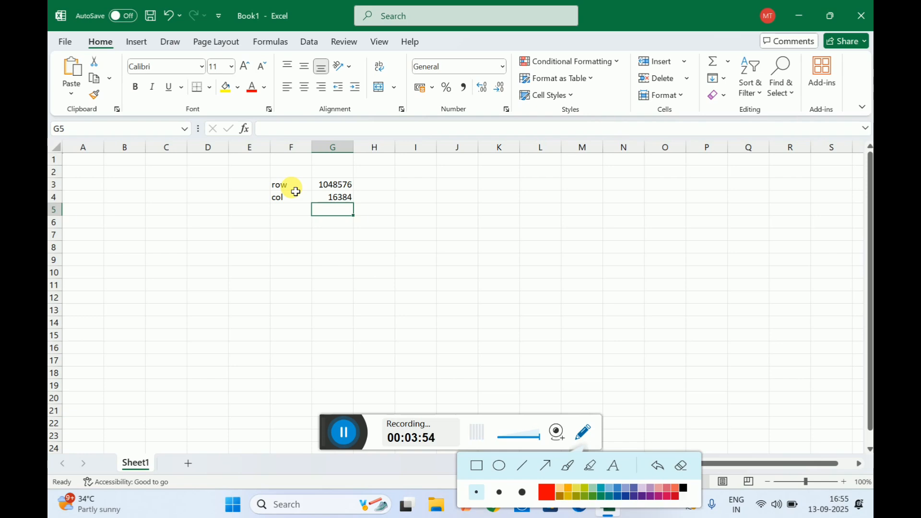
# Enter the label "cell" in cell F5 and the formula =G3*G4 in cell G5.
pyautogui.press('Left')
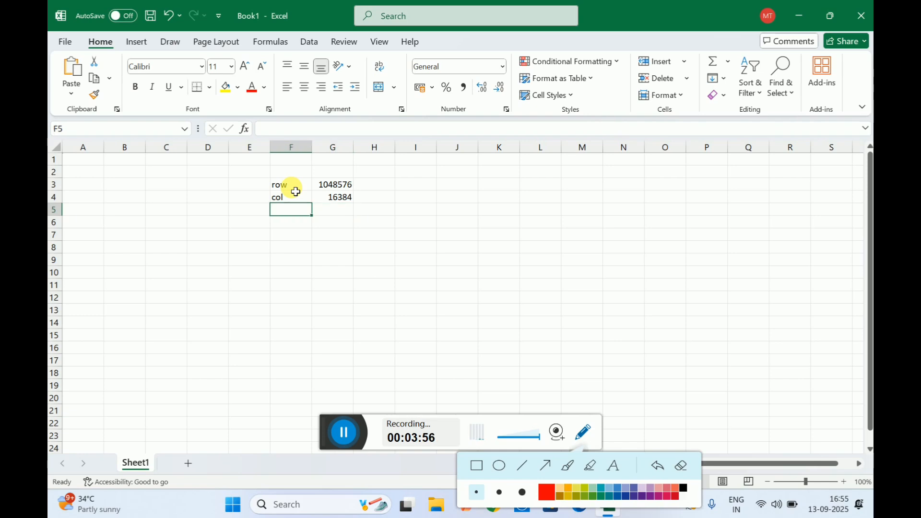
pyautogui.write('cell')
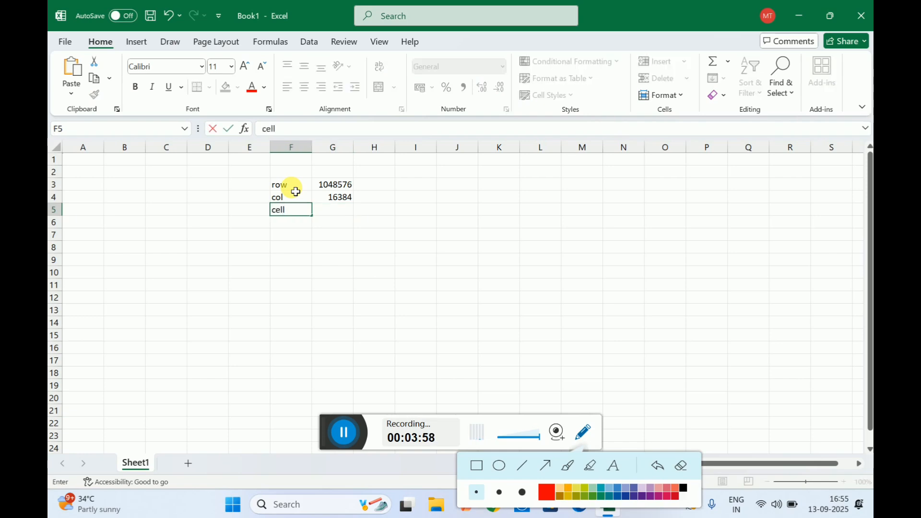
pyautogui.press('Tab')
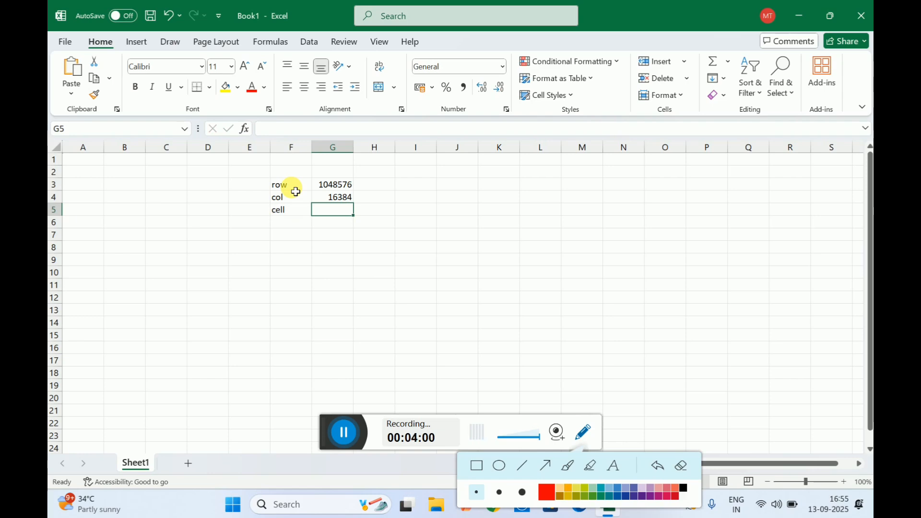
pyautogui.write('=')
pyautogui.press('Up')
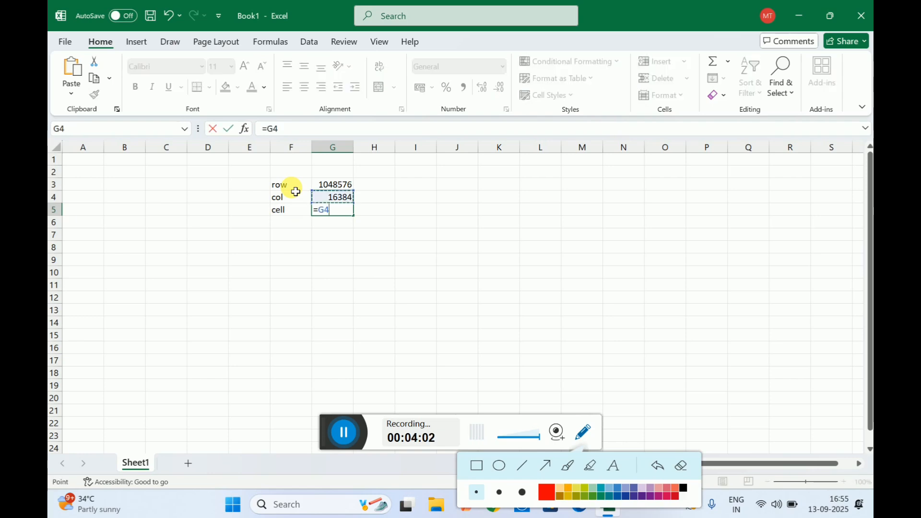
pyautogui.press('Up')
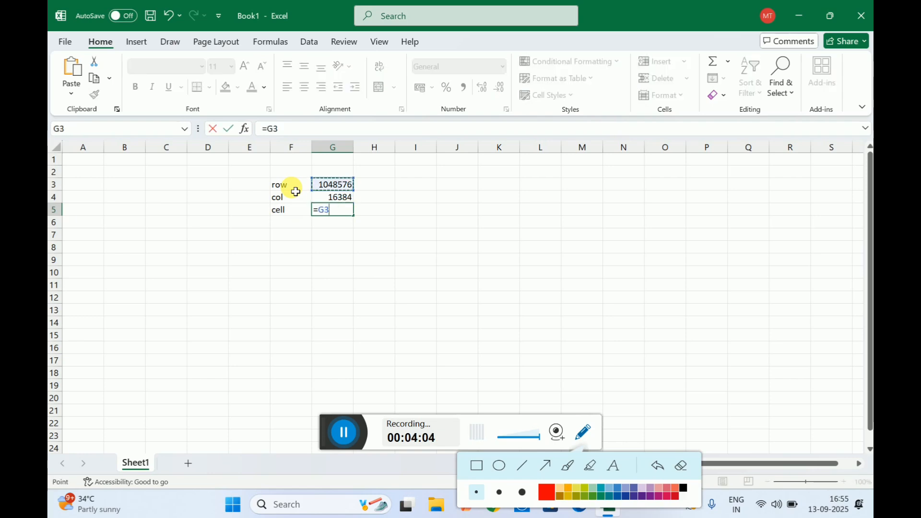
pyautogui.write('*')
pyautogui.press('Up')
pyautogui.press('Return')
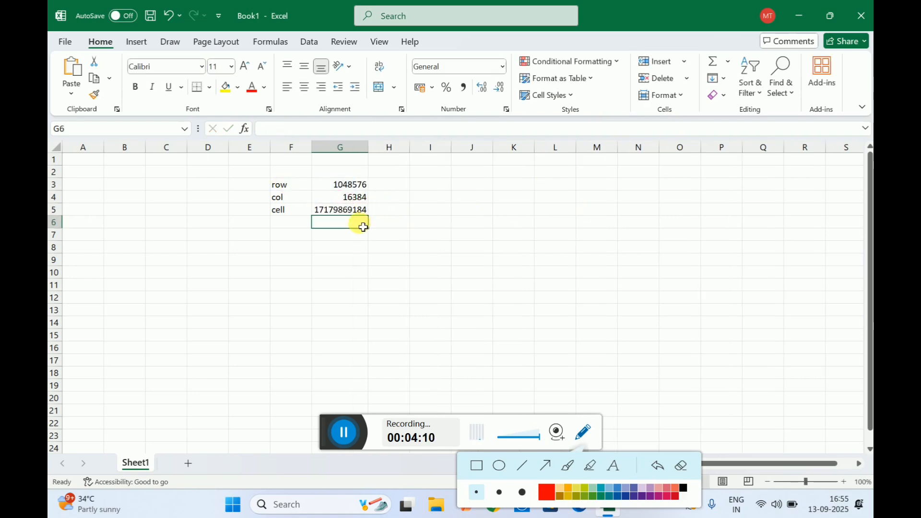
# Review the formula in cell G5, the values in G3:G5 and the whole table in F3:G5.
pyautogui.click(357, 211)
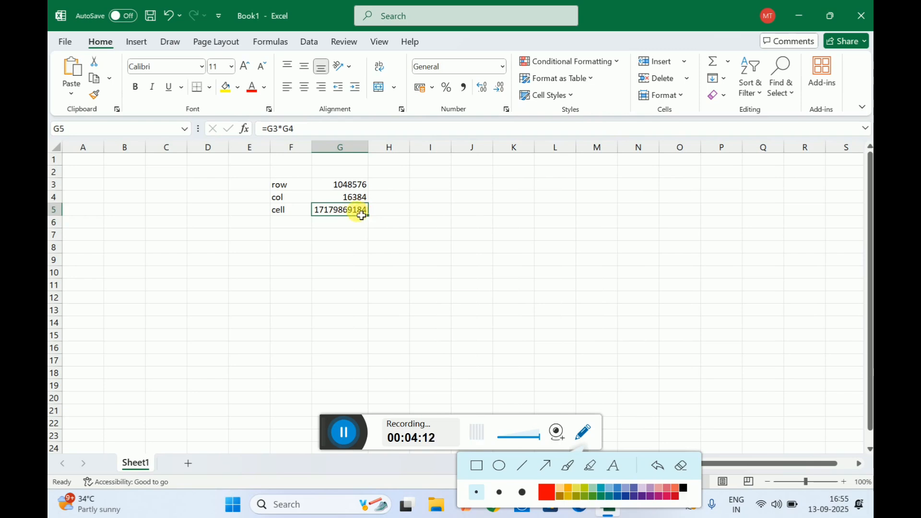
pyautogui.moveTo(341, 185); pyautogui.dragTo(364, 208)
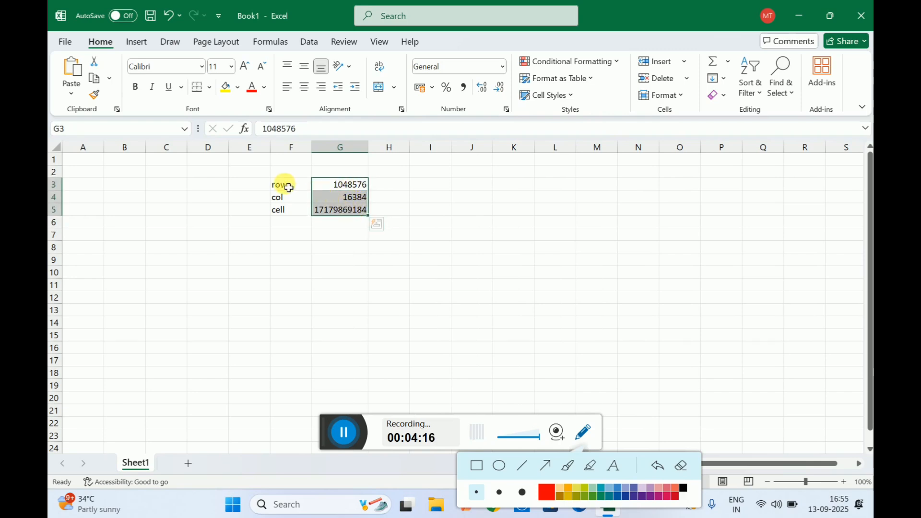
pyautogui.moveTo(282, 185); pyautogui.dragTo(362, 213)
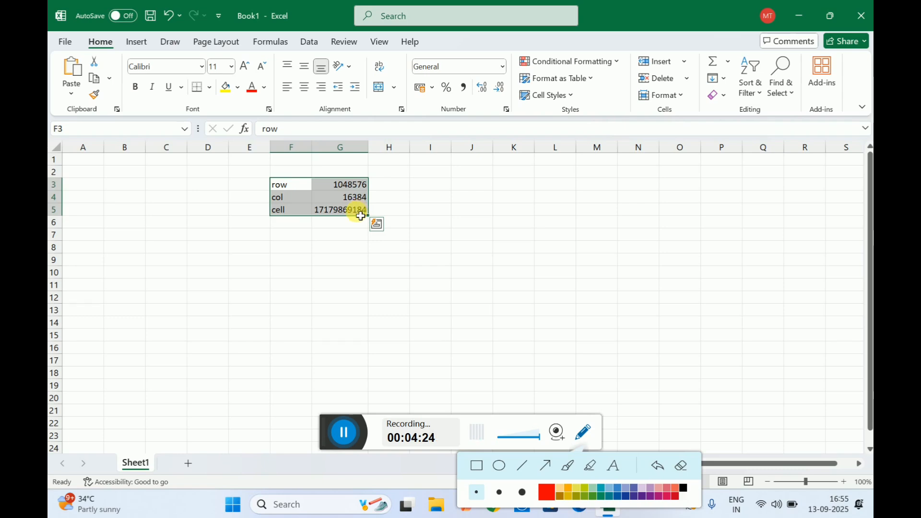
# Go from cell G9 to the sheet's last row and last column, outlining the last row number with a red rectangle.
pyautogui.click(358, 268)
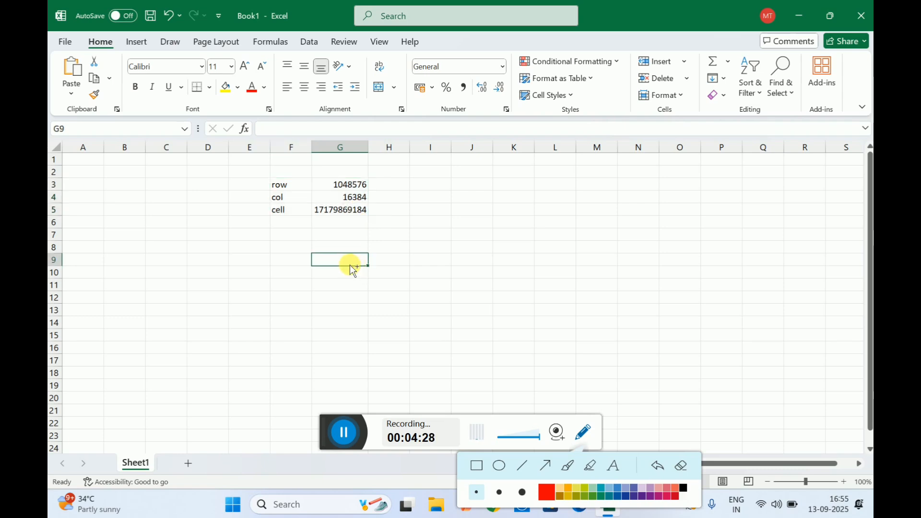
pyautogui.hotkey('ctrl', 'Down')
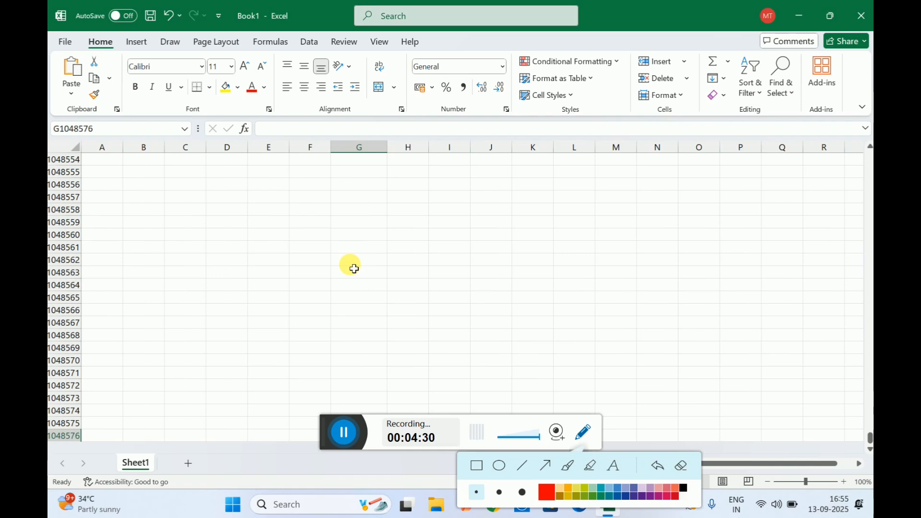
pyautogui.click(476, 465)
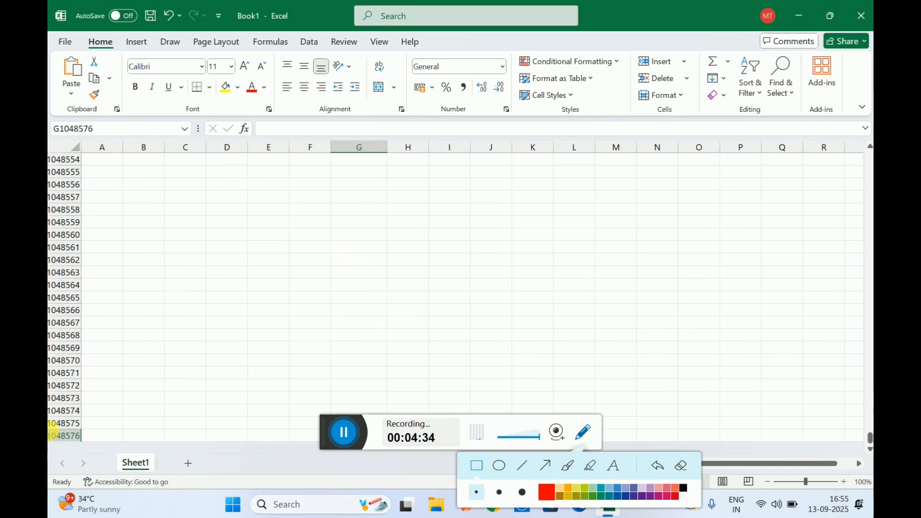
pyautogui.moveTo(48, 429); pyautogui.dragTo(97, 449)
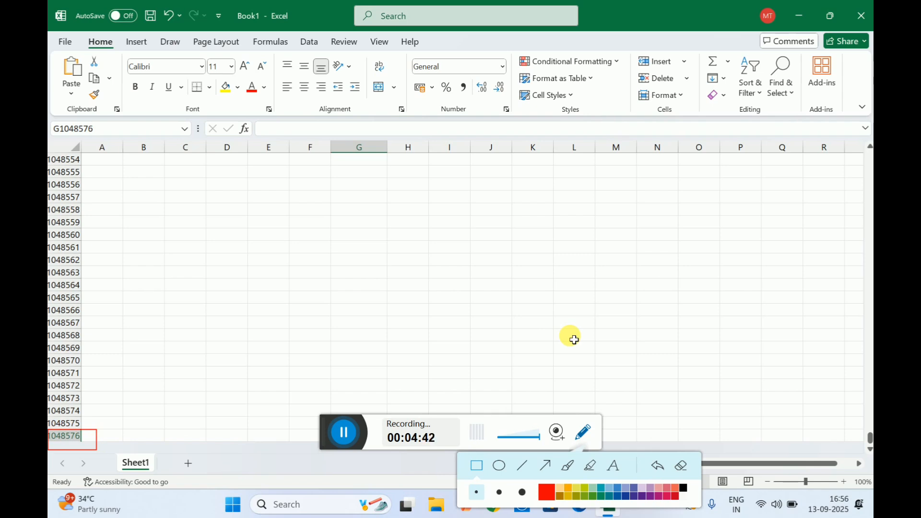
pyautogui.hotkey('ctrl', 'Right')
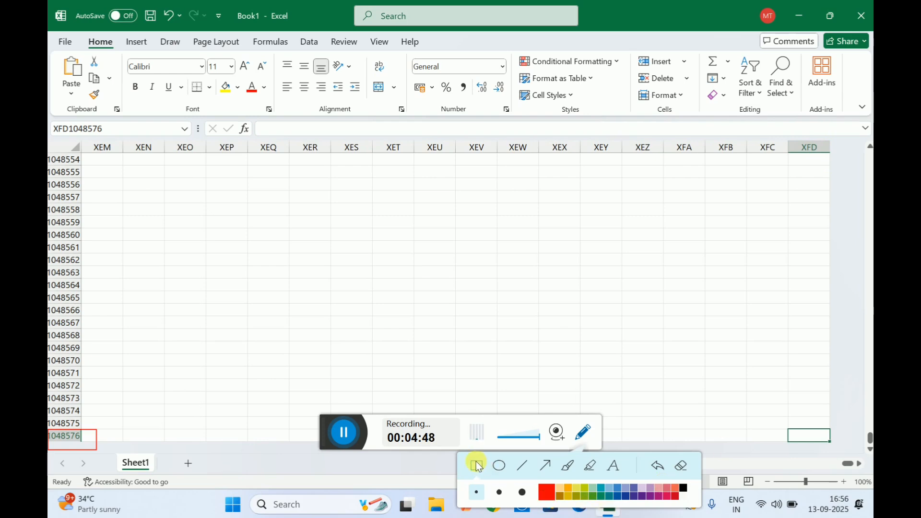
pyautogui.moveTo(800, 168); pyautogui.dragTo(777, 148)
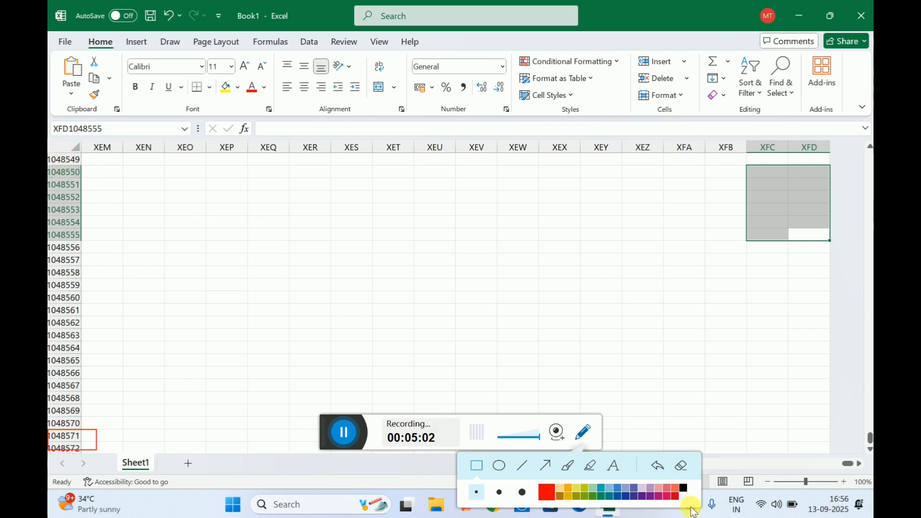
# Return to cell A1, clear the red annotations from the screen and close the drawing tools.
pyautogui.click(682, 473)
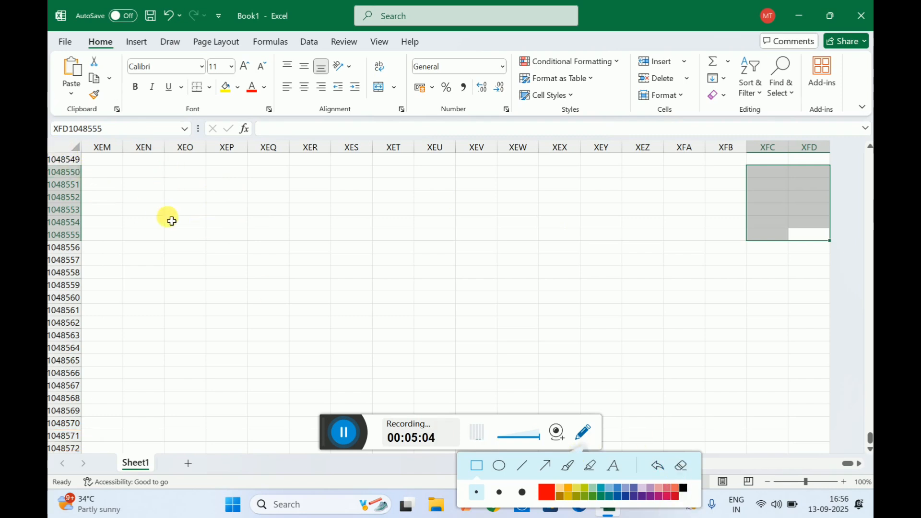
pyautogui.hotkey('ctrl', 'Home')
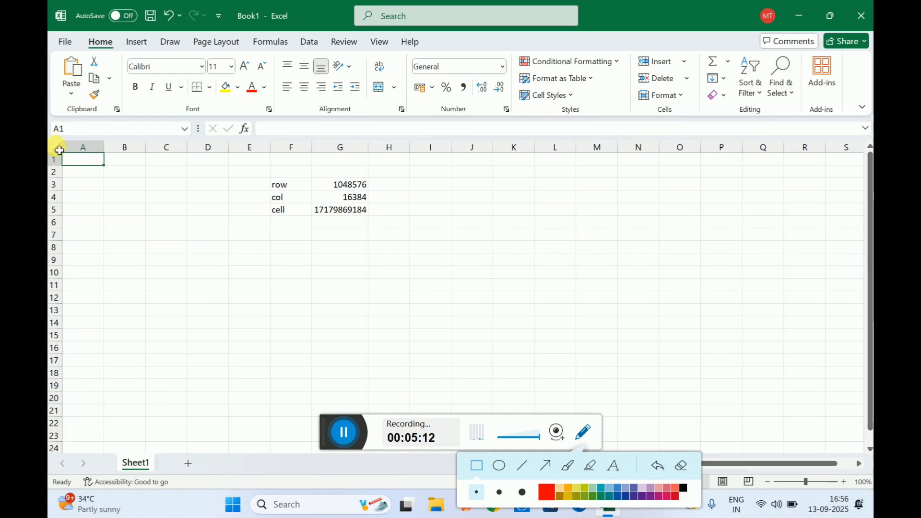
pyautogui.moveTo(120, 207); pyautogui.dragTo(127, 210)
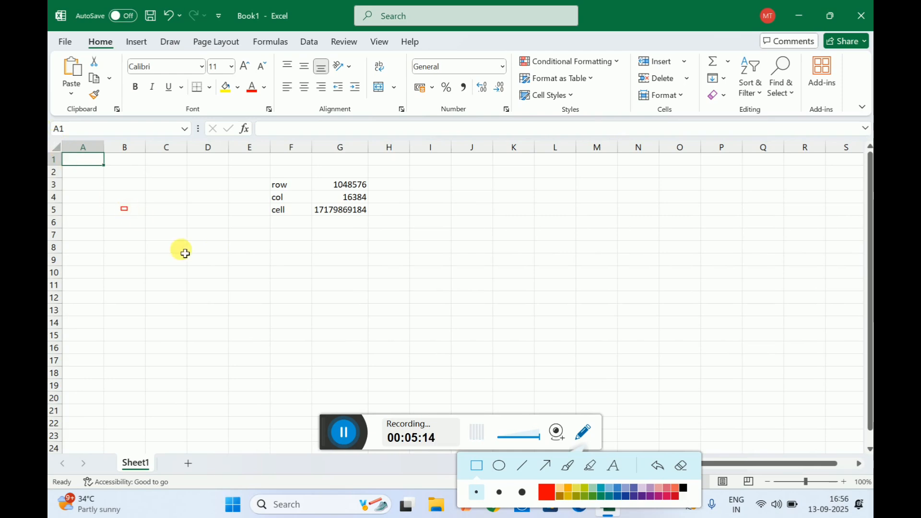
pyautogui.click(681, 466)
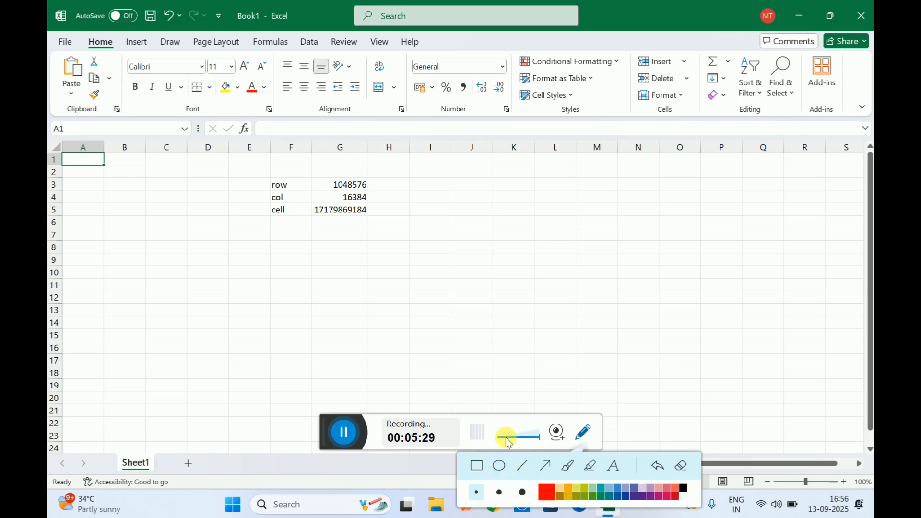
pyautogui.click(584, 431)
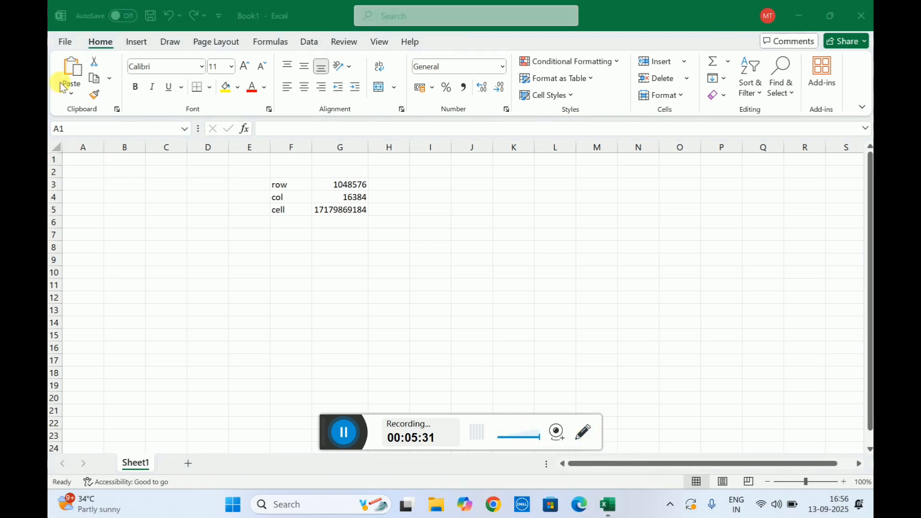
# Select the entire sheet and check its row and column dimensions in the name box.
pyautogui.click(59, 147)
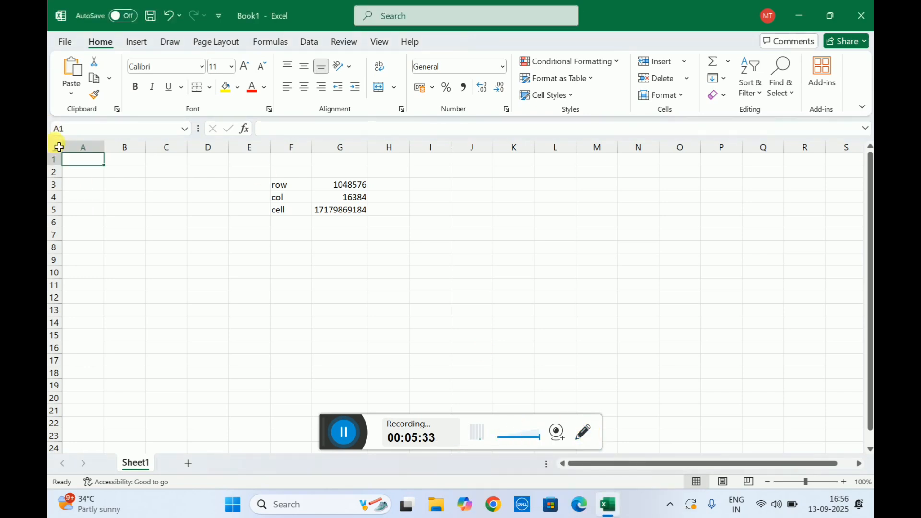
pyautogui.click(59, 146)
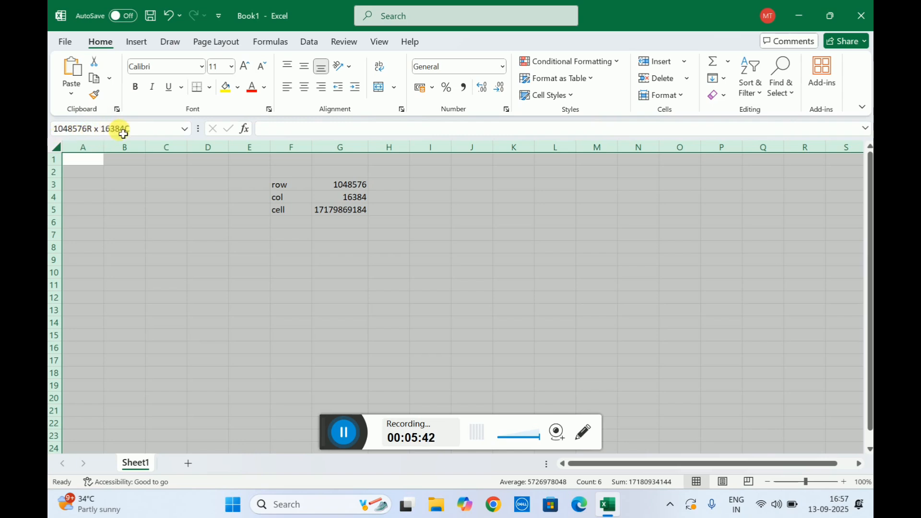
pyautogui.moveTo(123, 134); pyautogui.dragTo(159, 212)
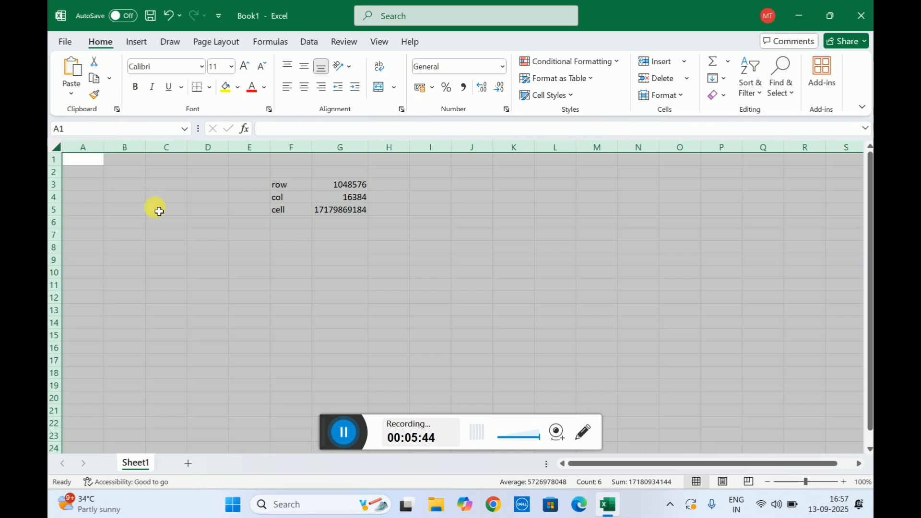
# Examine individual cells across the sheet, including A8 and G5, and select the range F2:H7 around the table.
pyautogui.click(159, 211)
pyautogui.click(288, 223)
pyautogui.click(254, 283)
pyautogui.click(77, 249)
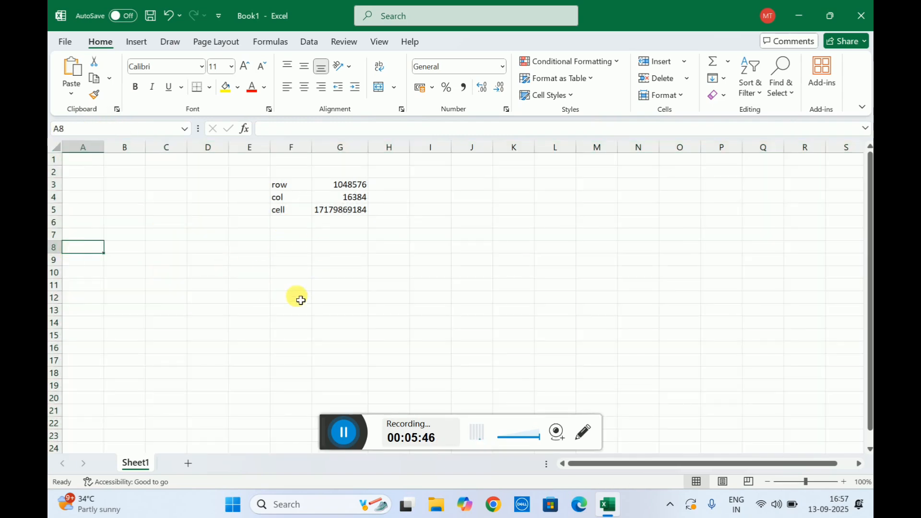
pyautogui.click(300, 300)
pyautogui.click(333, 283)
pyautogui.click(339, 210)
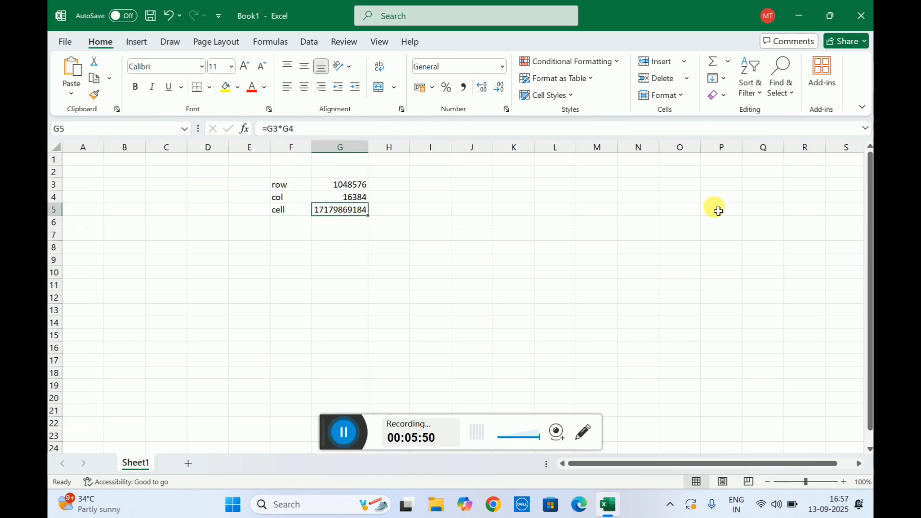
pyautogui.moveTo(281, 174); pyautogui.dragTo(395, 241)
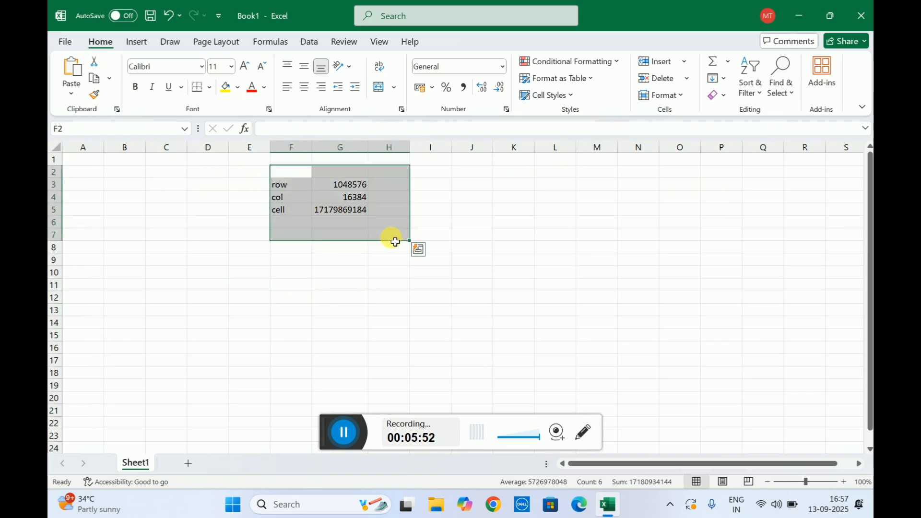
# Add two new worksheets, Sheet2 and Sheet3, to the workbook and go back to Sheet1.
pyautogui.click(137, 466)
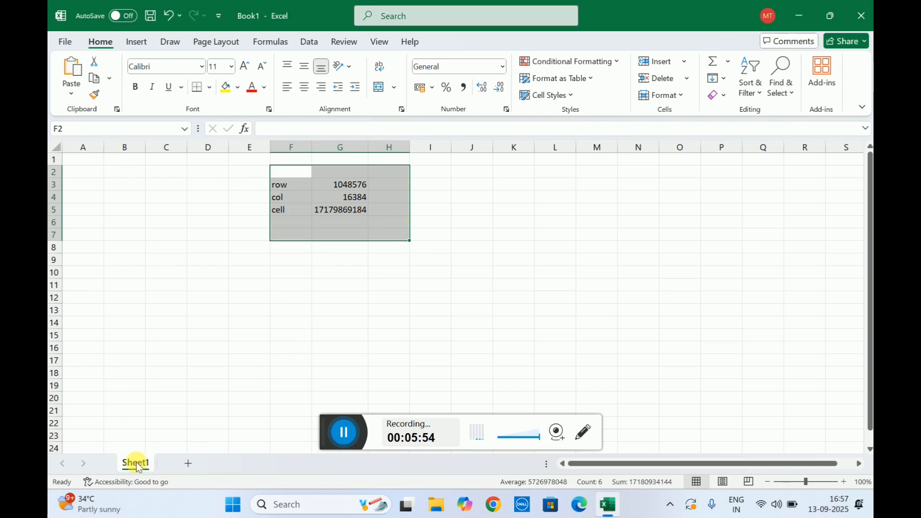
pyautogui.click(187, 463)
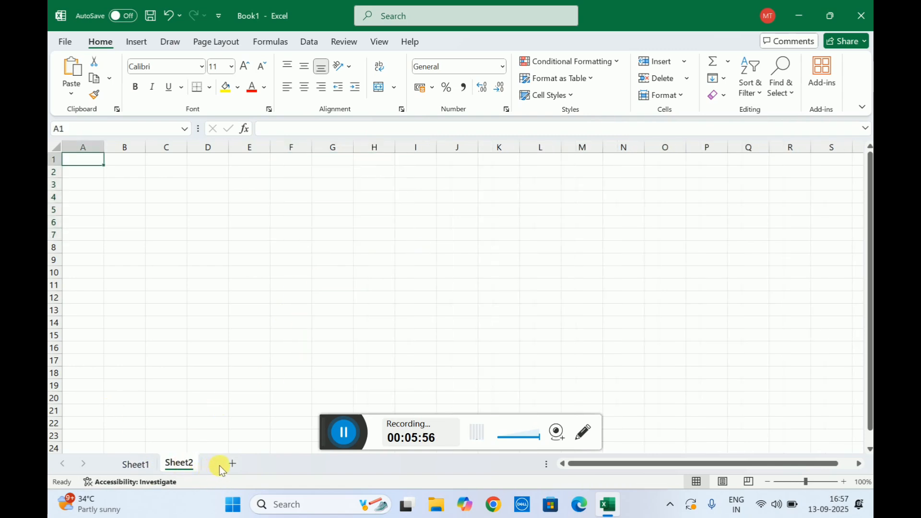
pyautogui.click(224, 464)
pyautogui.click(141, 464)
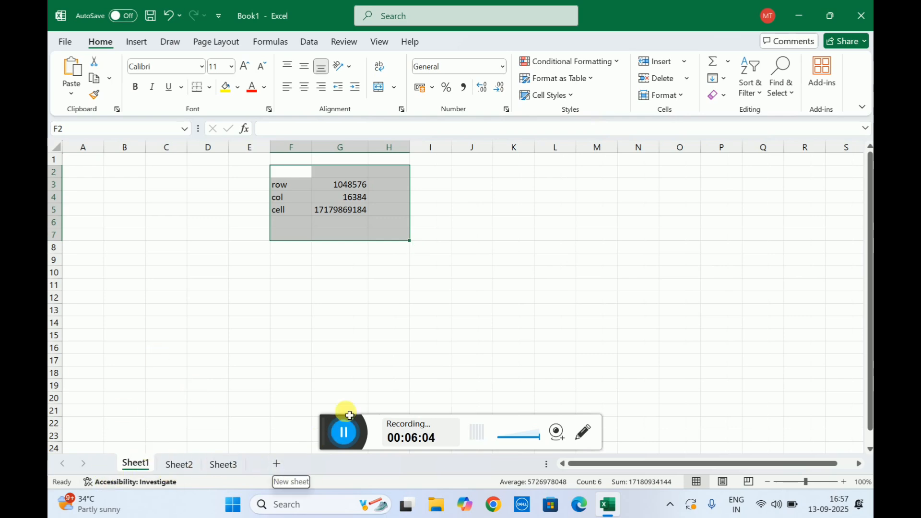
# View Sheet1 in Page Layout view and in Page Break Preview, returning to Normal view after each.
pyautogui.click(720, 484)
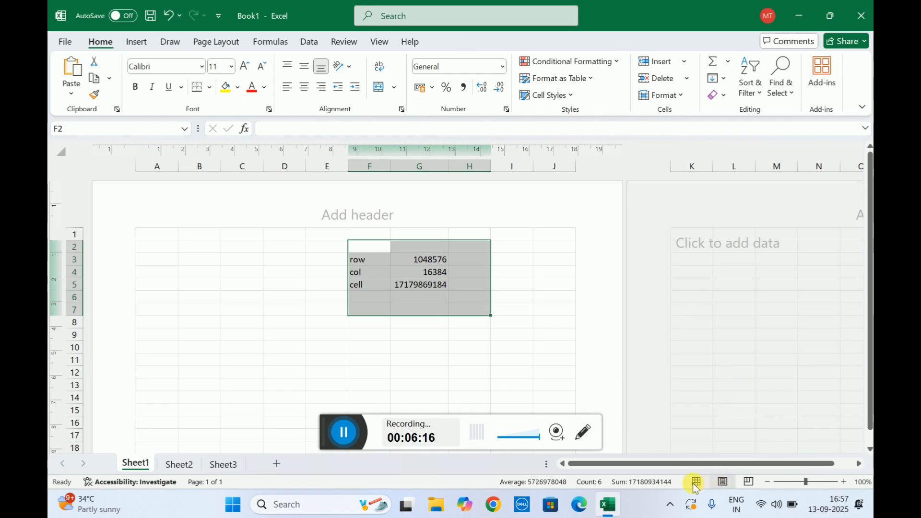
pyautogui.click(718, 346)
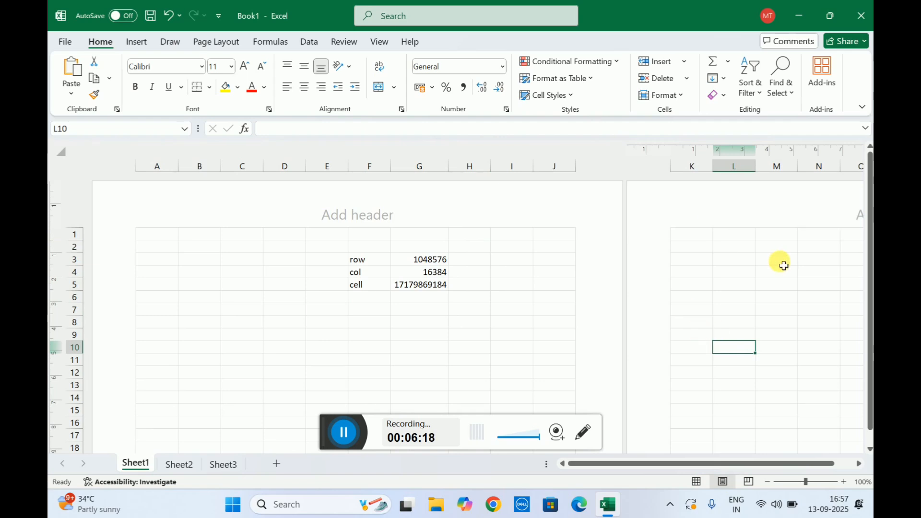
pyautogui.click(416, 311)
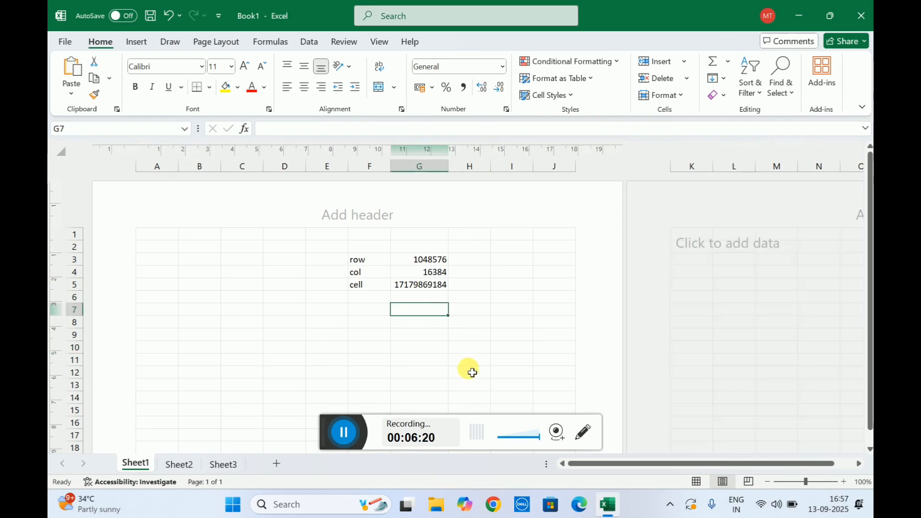
pyautogui.click(700, 484)
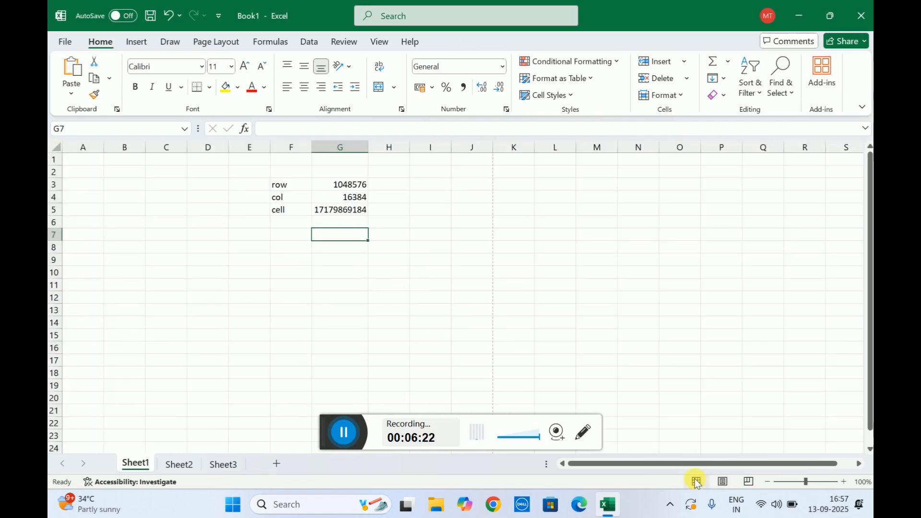
pyautogui.click(750, 483)
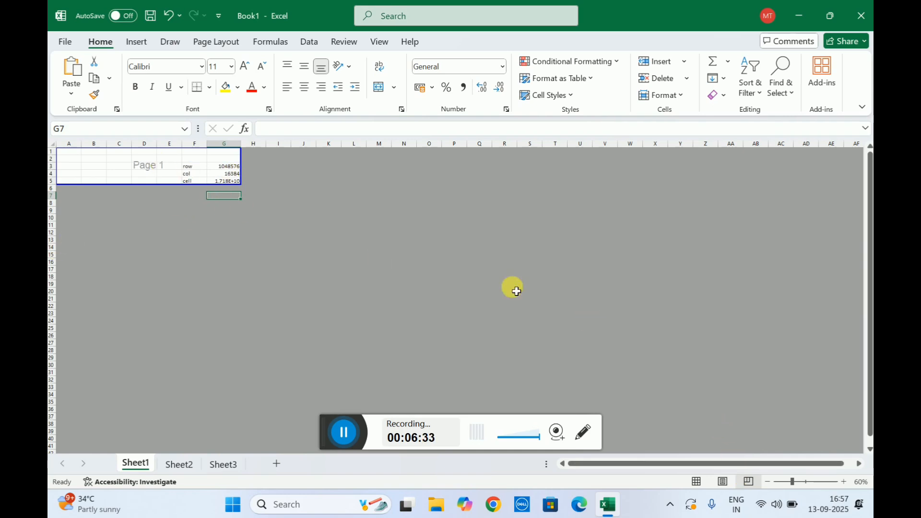
pyautogui.click(696, 481)
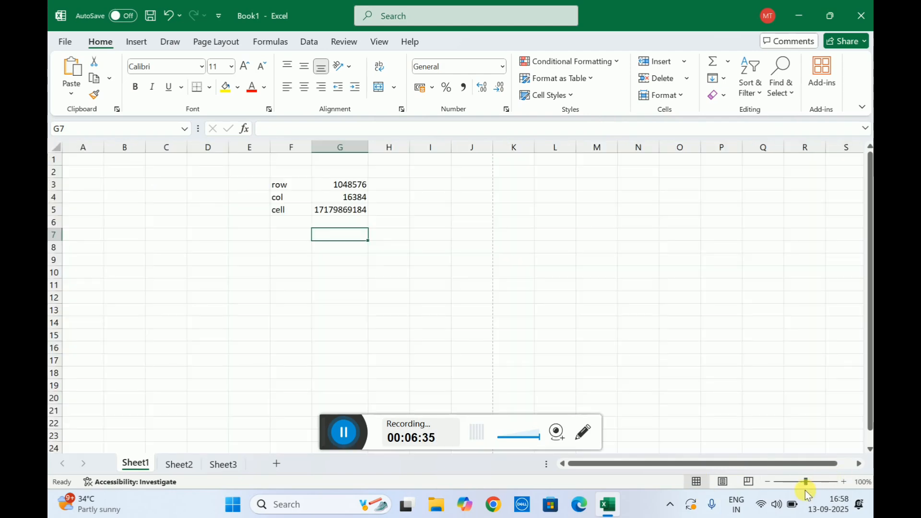
pyautogui.moveTo(806, 481)
pyautogui.mouseDown()
pyautogui.moveTo(833, 481)
pyautogui.moveTo(808, 486)
pyautogui.mouseUp()
pyautogui.click(481, 299)
pyautogui.click(602, 221)
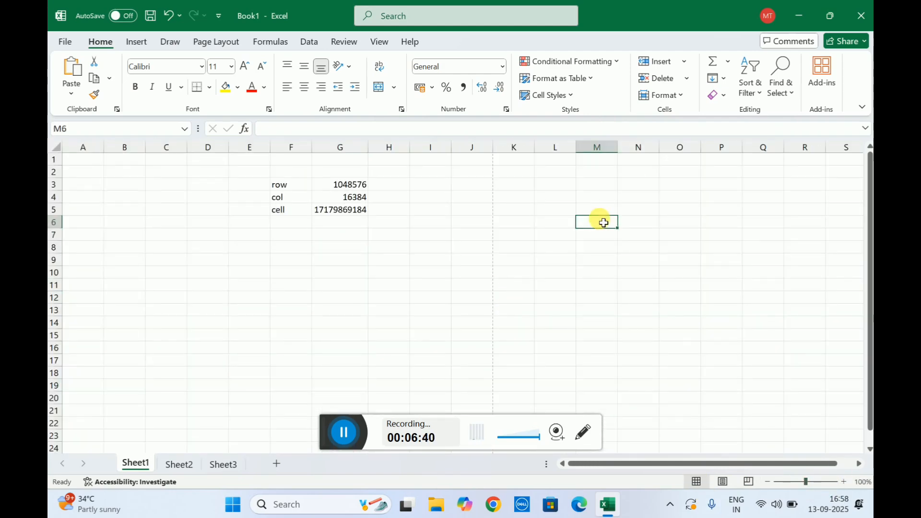
pyautogui.click(387, 221)
pyautogui.click(525, 196)
pyautogui.click(483, 273)
pyautogui.click(400, 288)
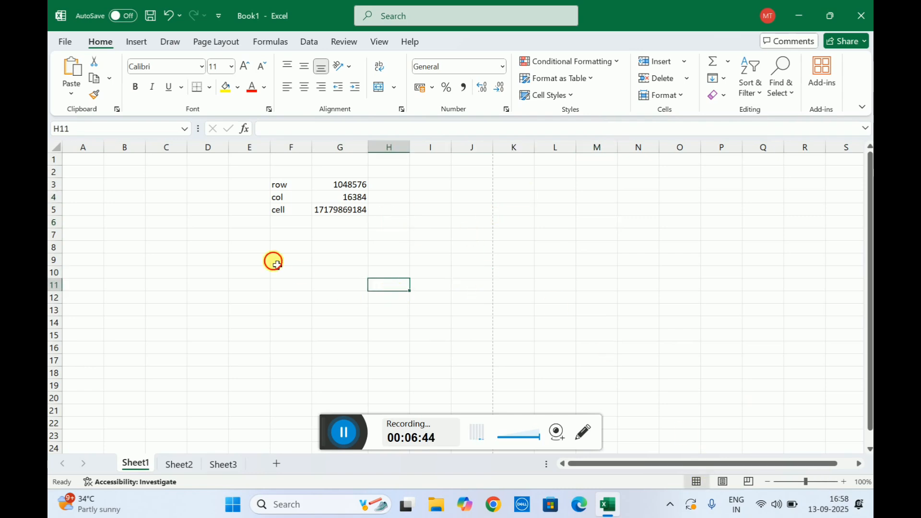
pyautogui.click(240, 196)
pyautogui.click(429, 184)
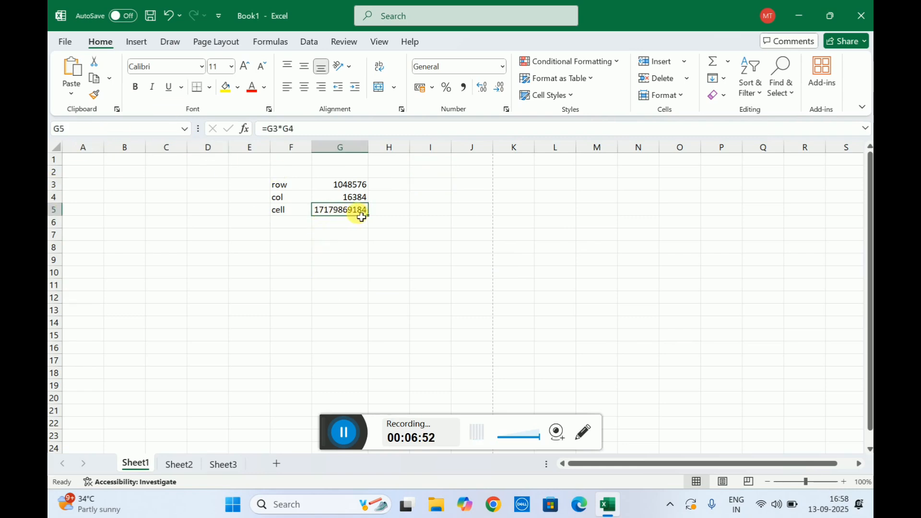
pyautogui.click(363, 288)
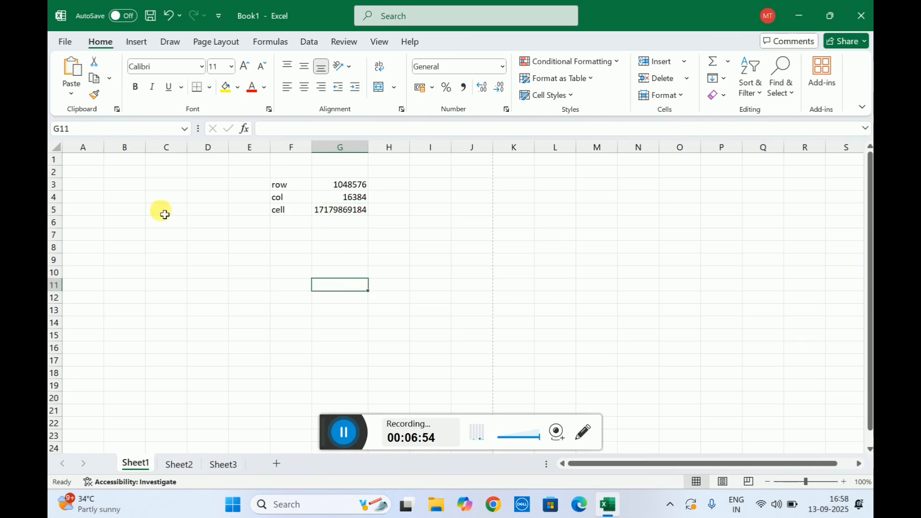
pyautogui.click(160, 210)
pyautogui.click(94, 160)
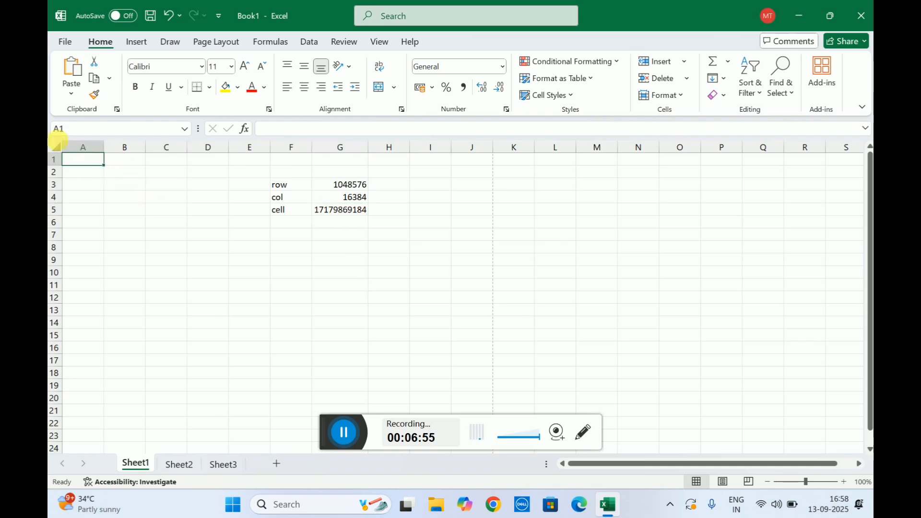
pyautogui.click(60, 148)
pyautogui.click(156, 221)
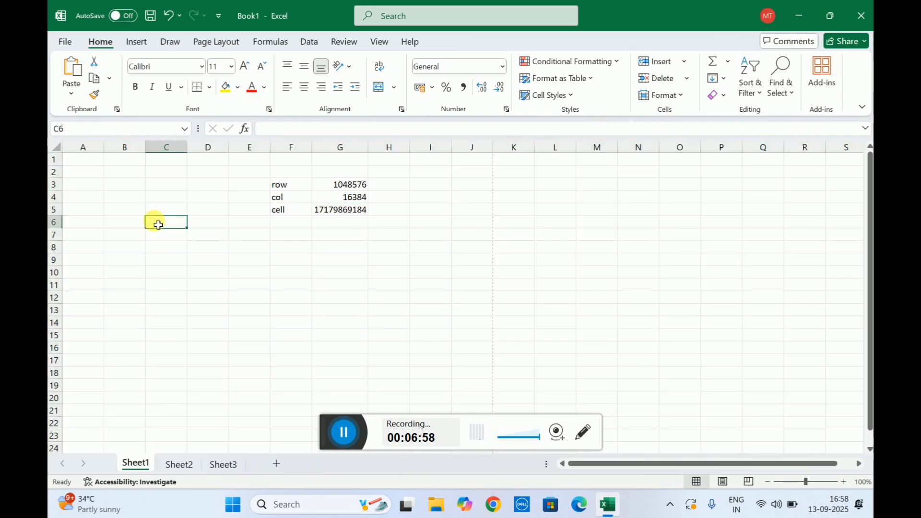
# Enter the heading "one pages" in cell J2.
pyautogui.click(459, 198)
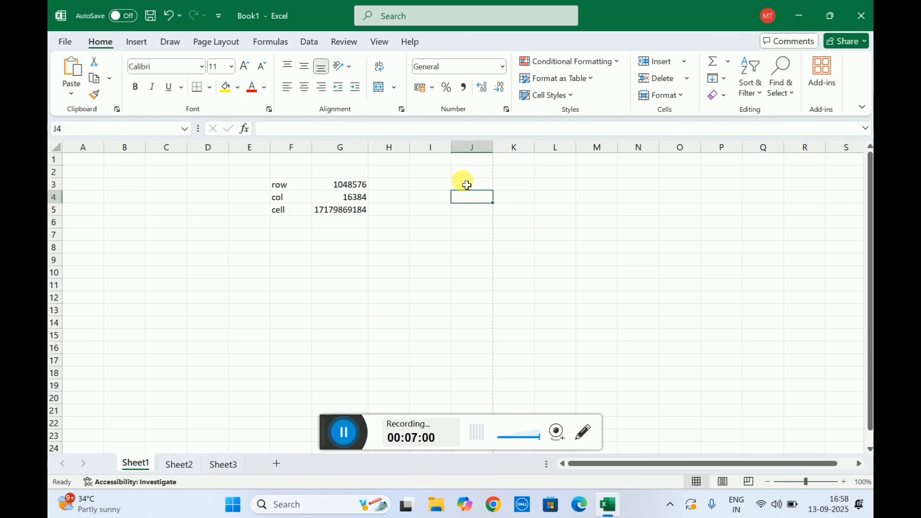
pyautogui.click(467, 185)
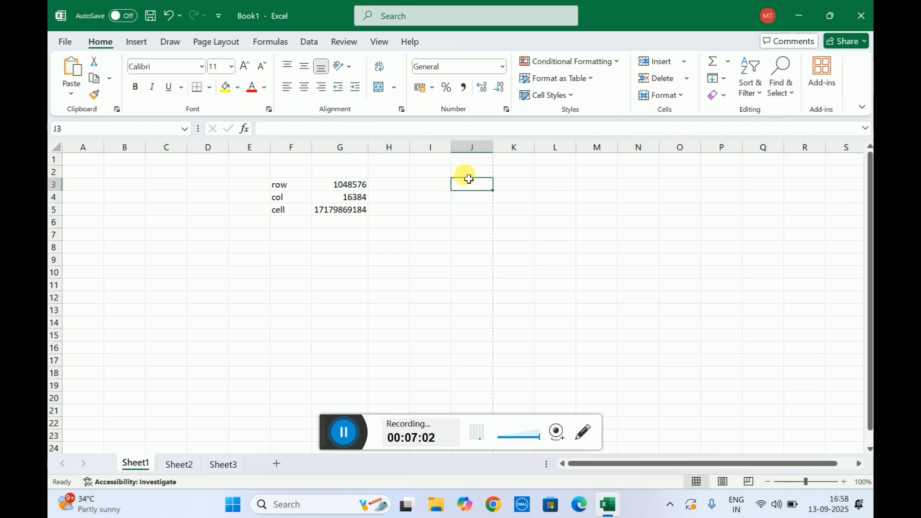
pyautogui.click(468, 175)
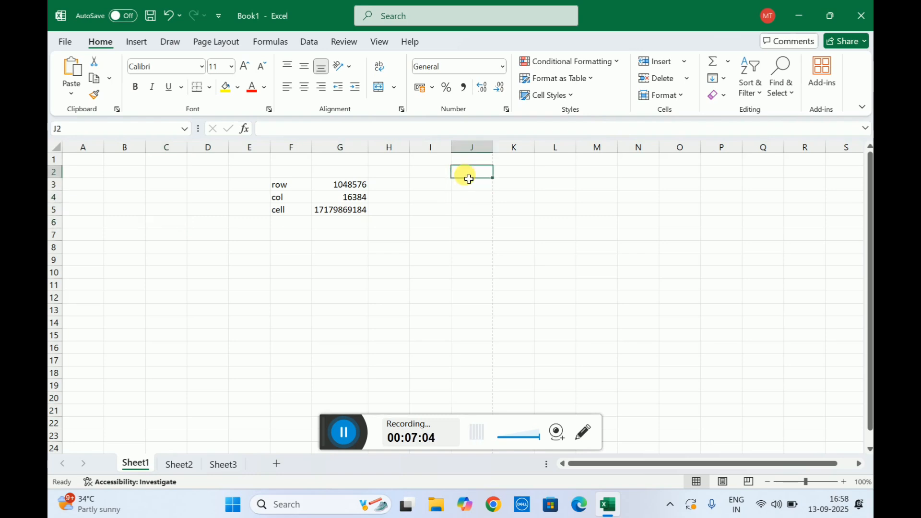
pyautogui.write('one pages')
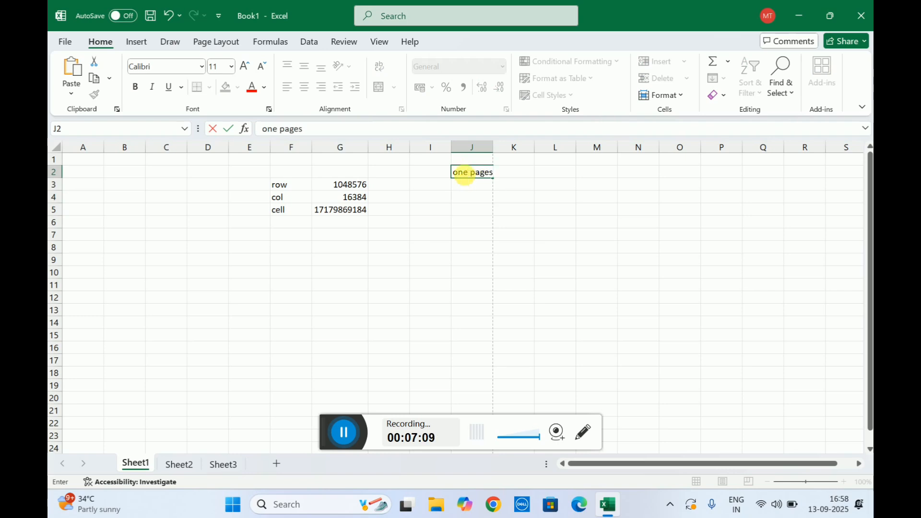
pyautogui.press('Return')
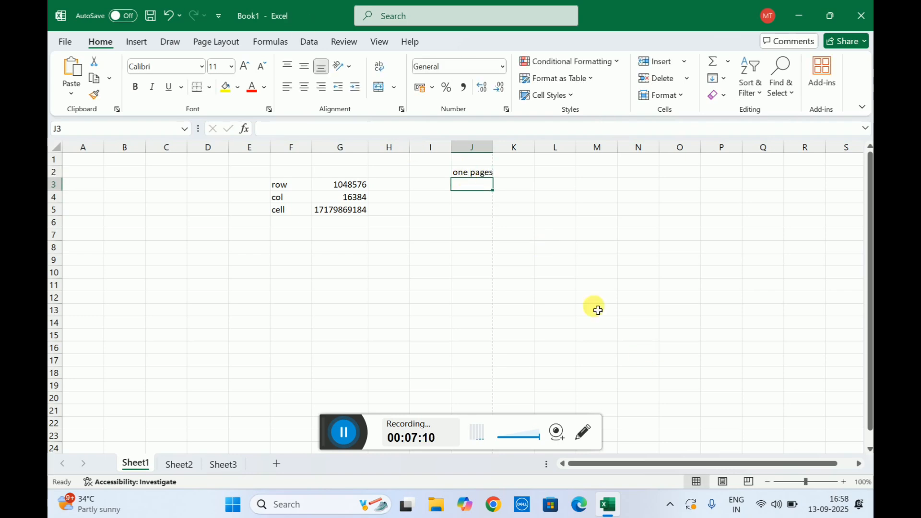
# Label J4 "rows" with the value 50 in K4, and J5 "col" with the value 9 in K5.
pyautogui.click(476, 202)
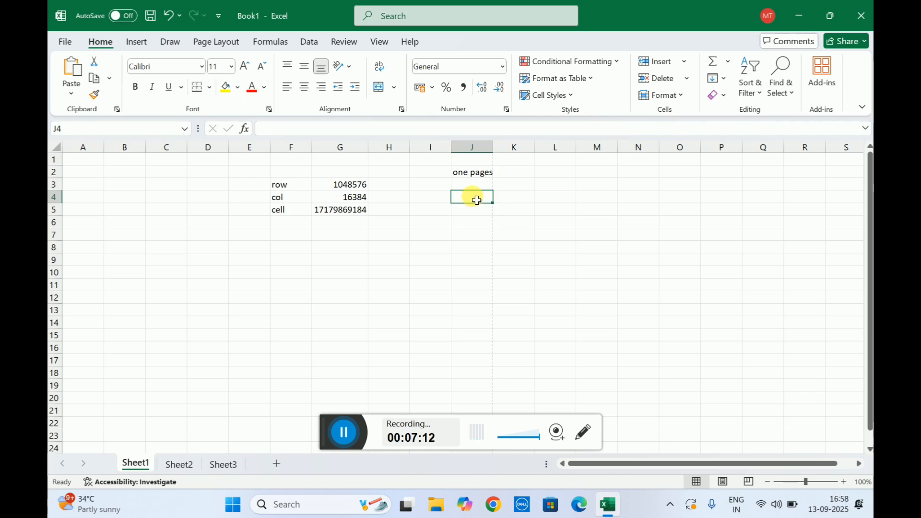
pyautogui.write('rows')
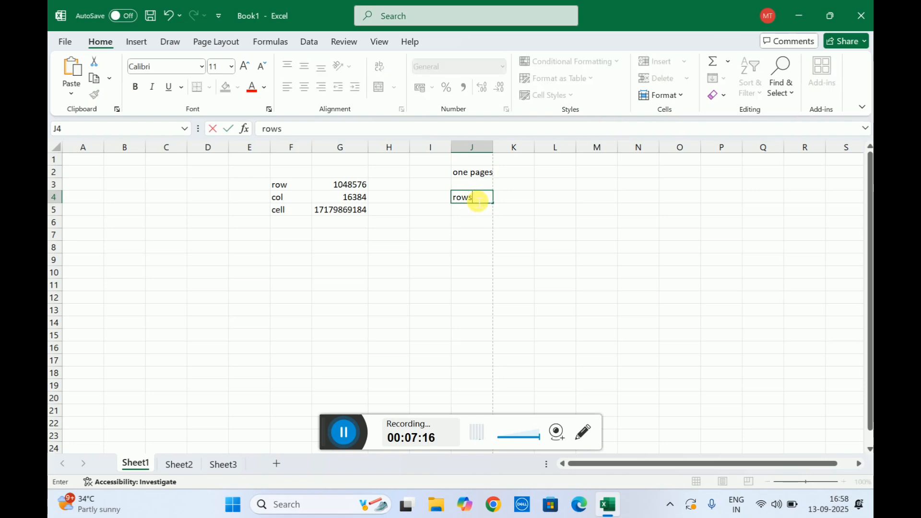
pyautogui.press('Tab')
pyautogui.write('5')
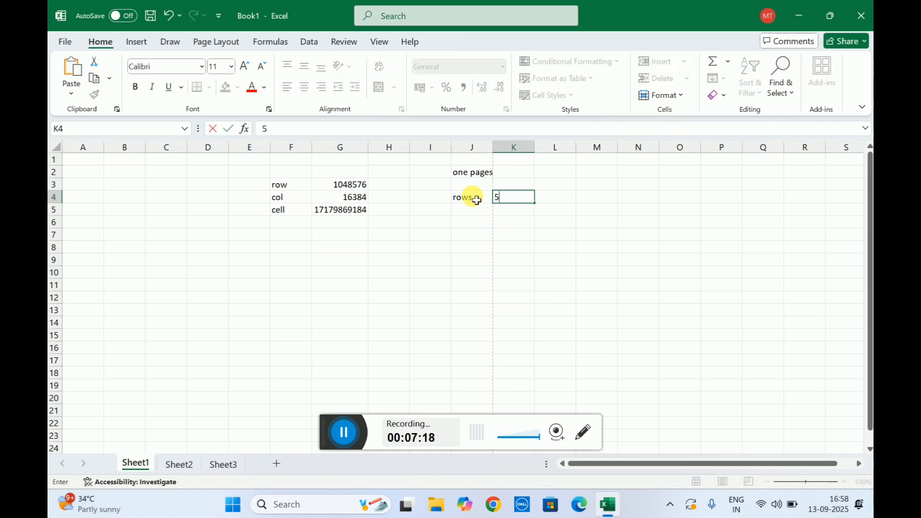
pyautogui.press('Return')
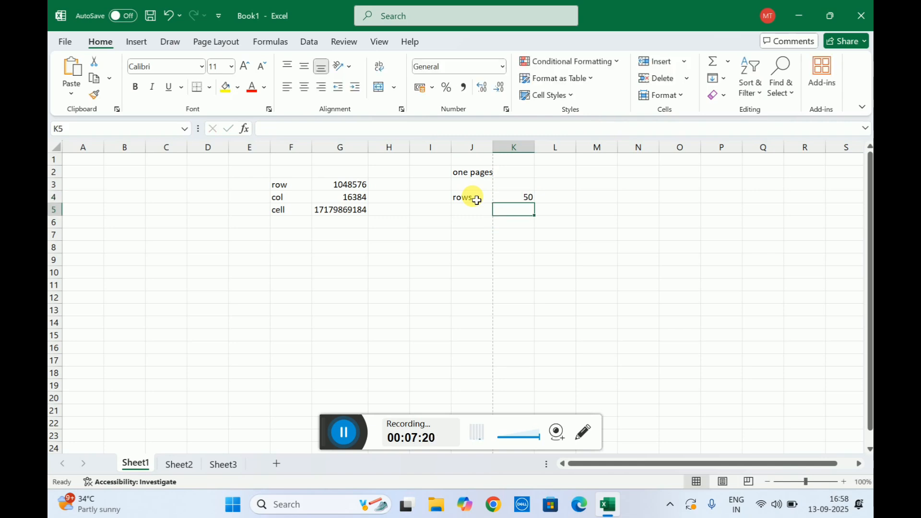
pyautogui.write('9')
pyautogui.press('Left')
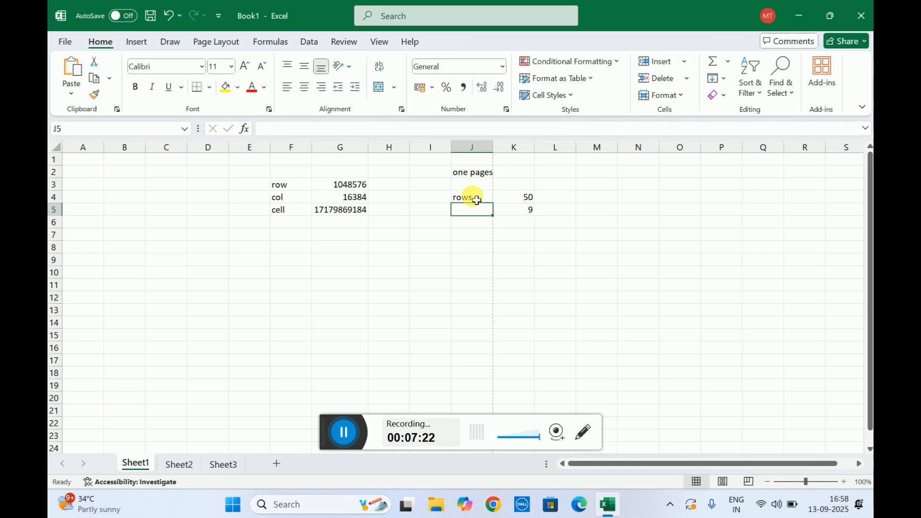
pyautogui.write('col')
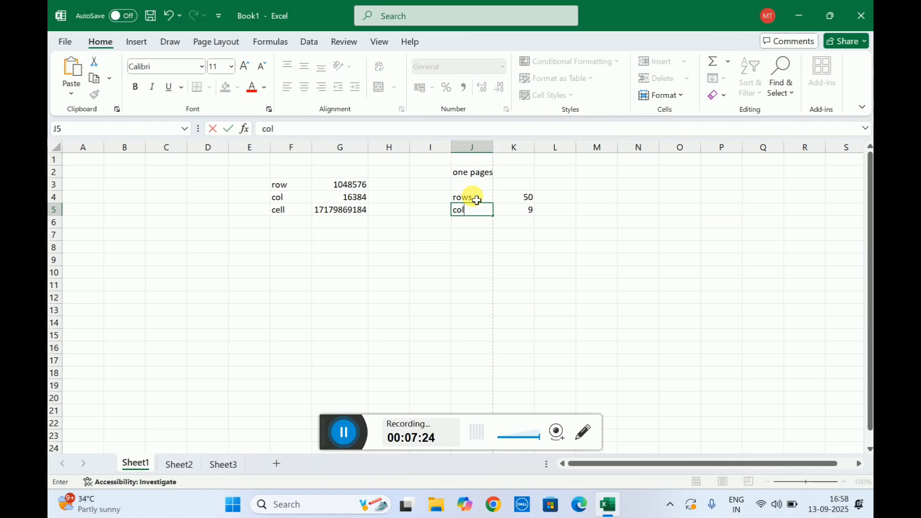
pyautogui.press('Return')
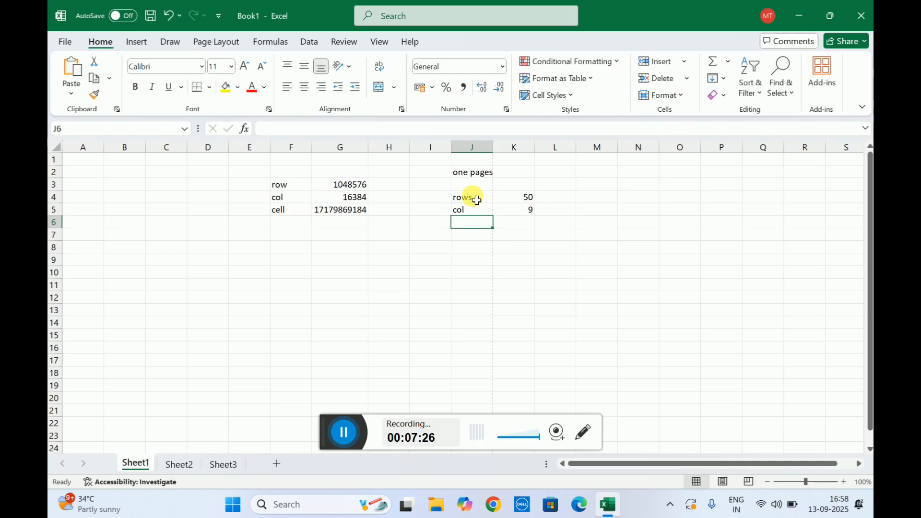
# Label J6 "cell" and calculate the cells per page in K6 with =K4*K5, checking the entries in K4:K6.
pyautogui.write('cell')
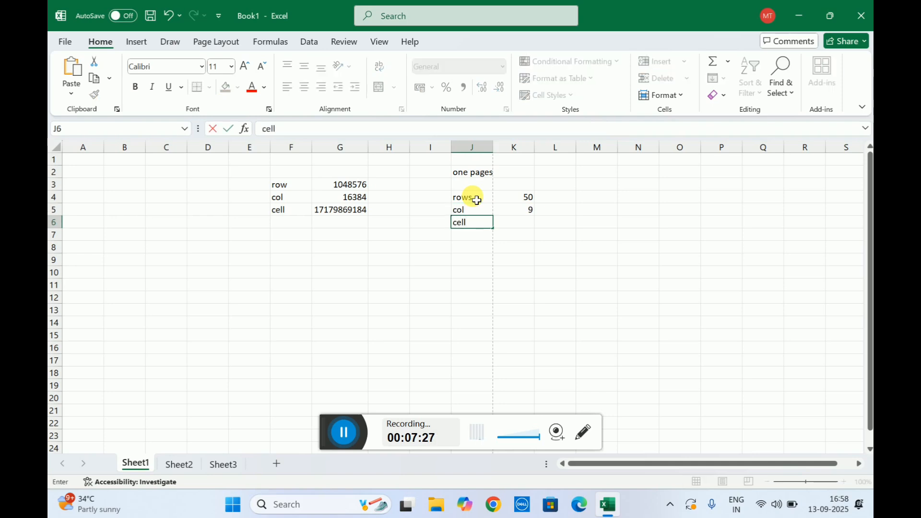
pyautogui.press('Tab')
pyautogui.write('=')
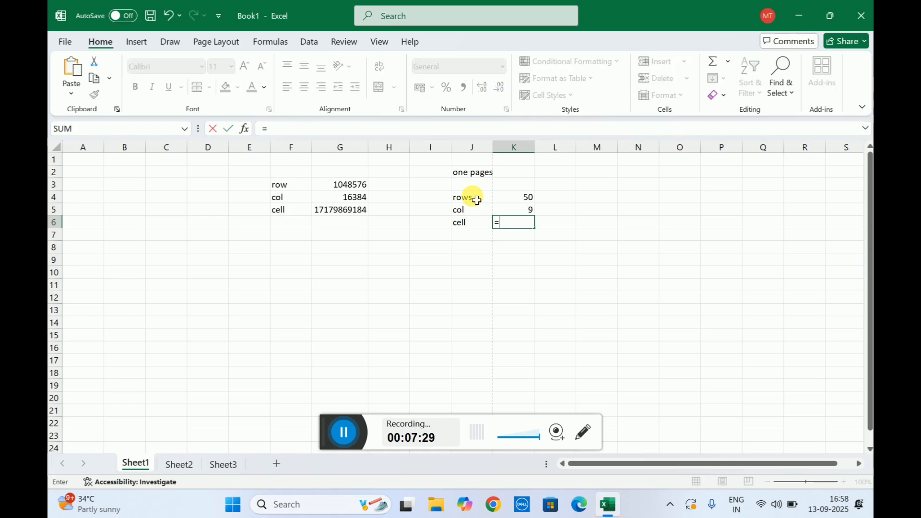
pyautogui.press('Up')
pyautogui.press('Up')
pyautogui.write('*')
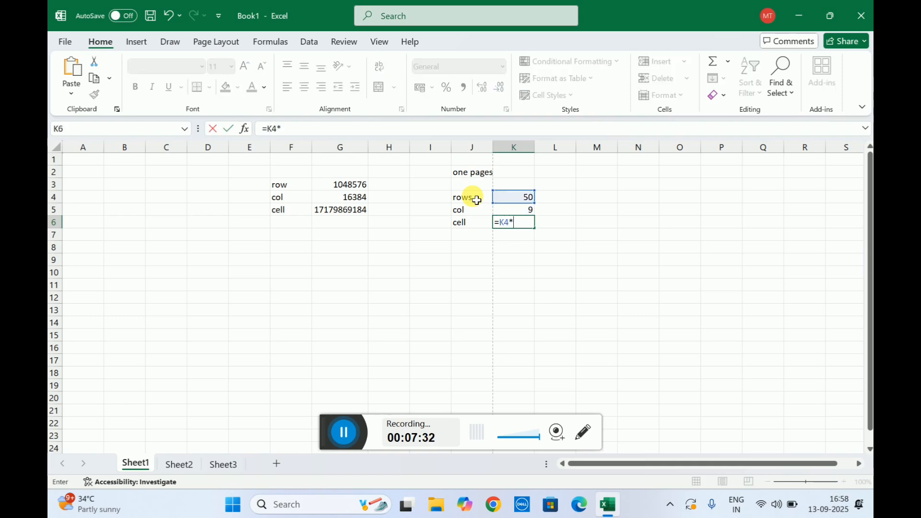
pyautogui.press('Up')
pyautogui.press('Return')
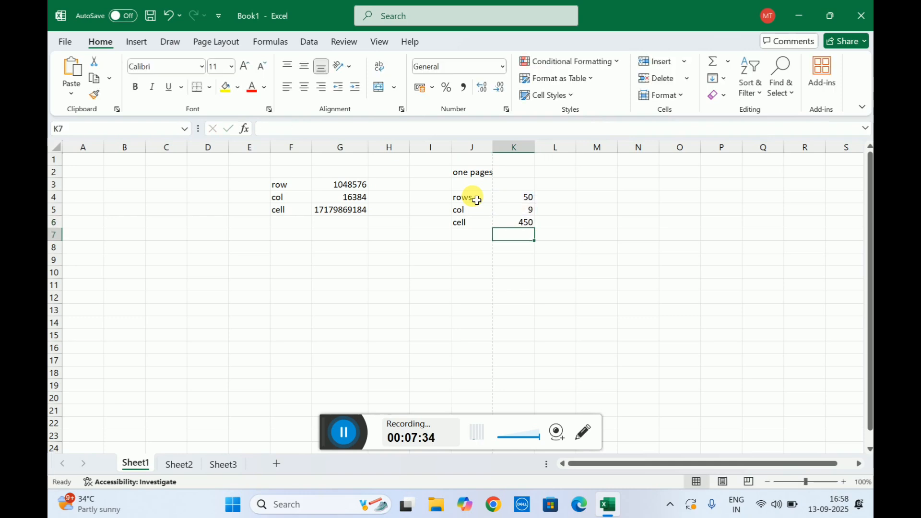
pyautogui.moveTo(507, 225); pyautogui.dragTo(513, 235)
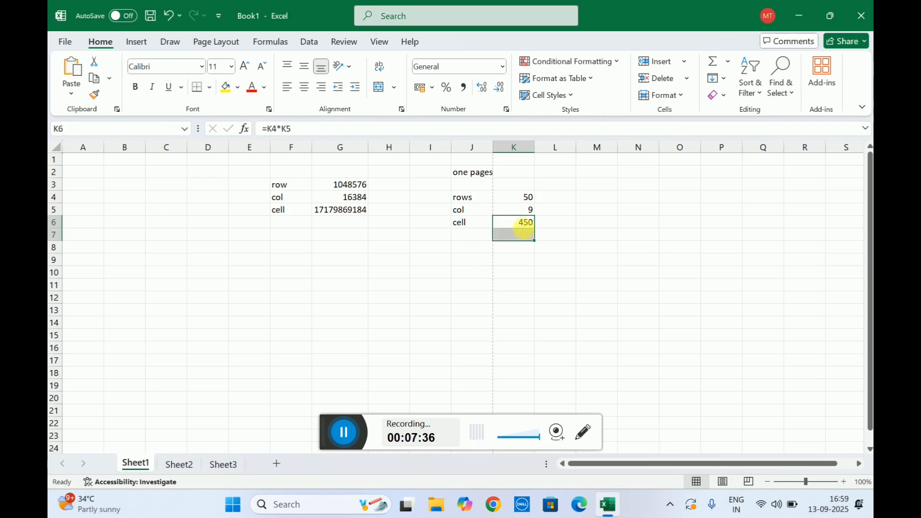
pyautogui.click(513, 201)
pyautogui.click(526, 215)
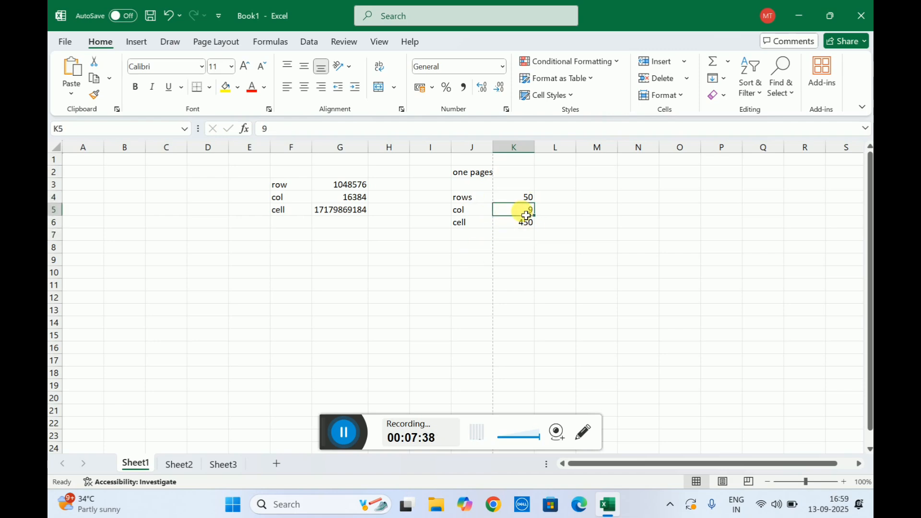
pyautogui.click(522, 225)
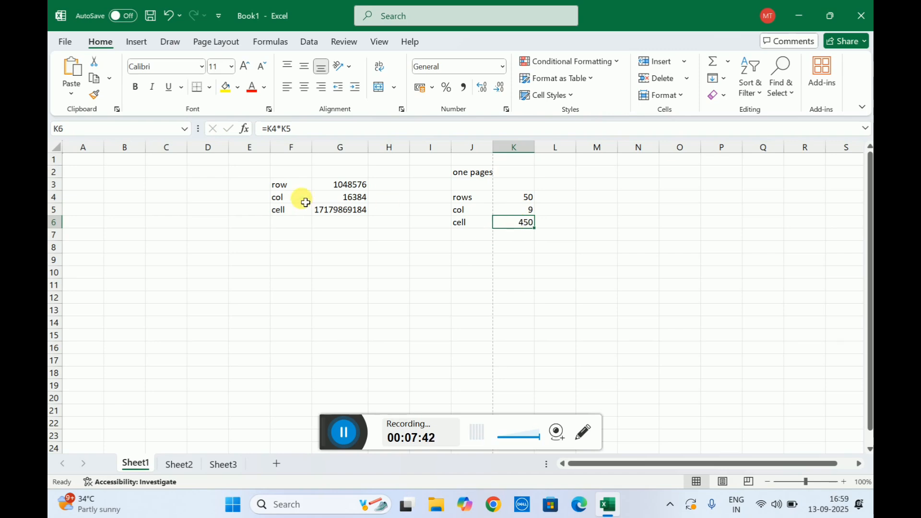
# Clear both row, column and cell tables by deleting the contents of E2:L8.
pyautogui.moveTo(261, 173); pyautogui.dragTo(560, 252)
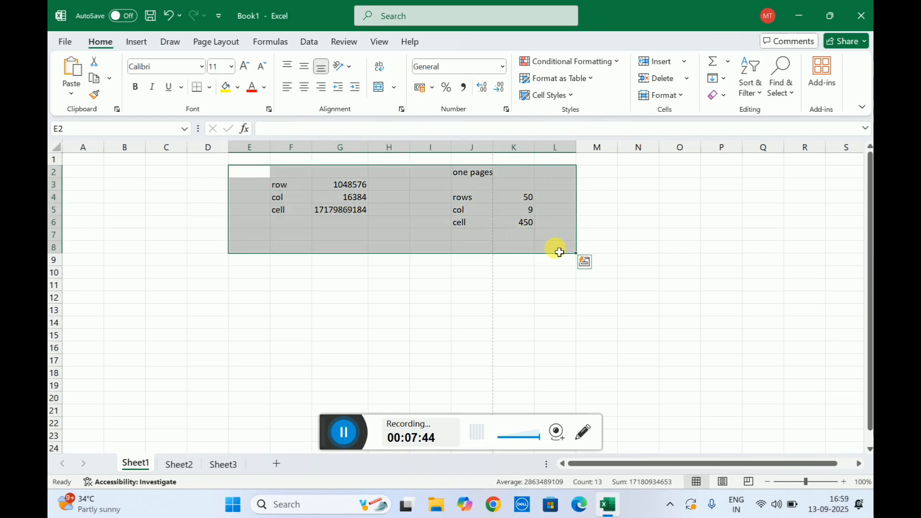
pyautogui.press('Delete')
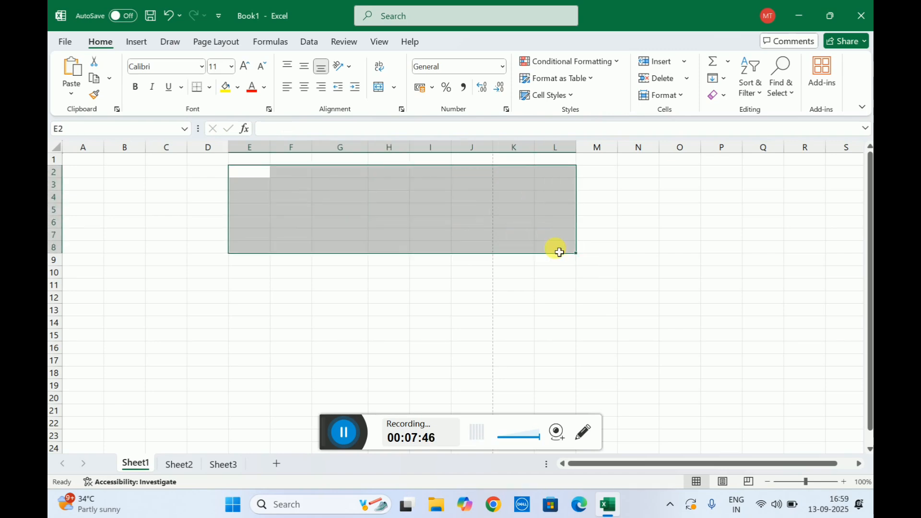
pyautogui.click(676, 246)
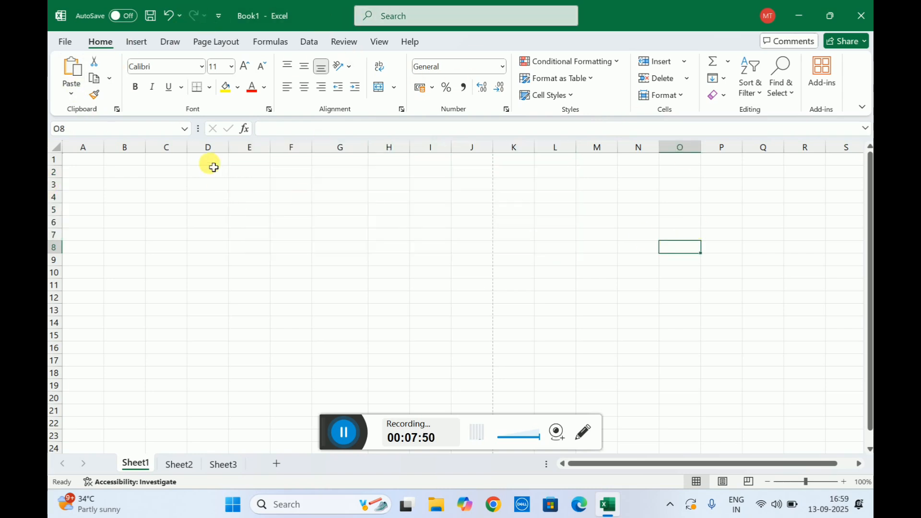
pyautogui.click(87, 127)
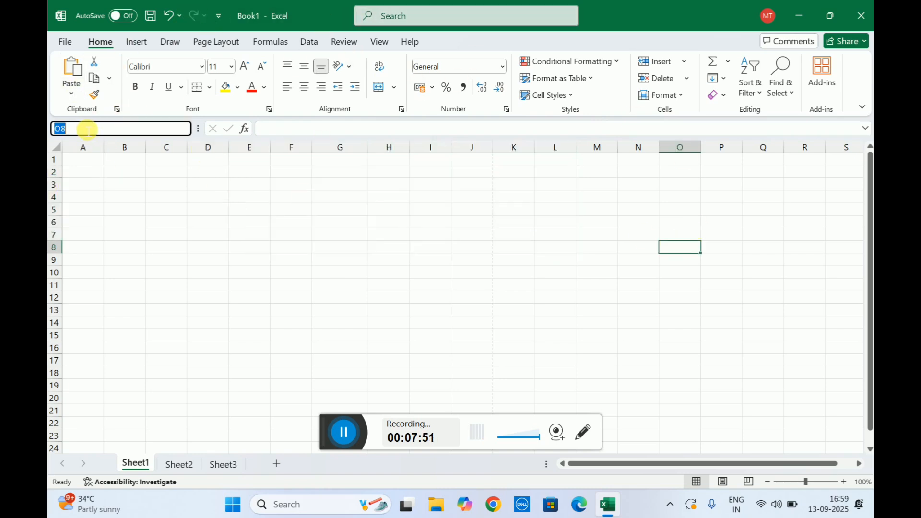
pyautogui.click(152, 186)
pyautogui.click(297, 203)
pyautogui.click(338, 236)
pyautogui.click(242, 154)
pyautogui.click(243, 181)
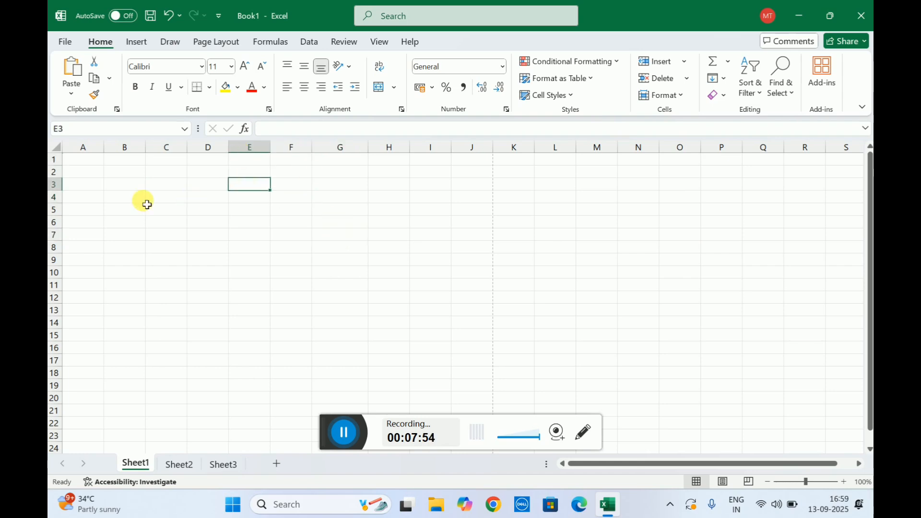
pyautogui.click(144, 201)
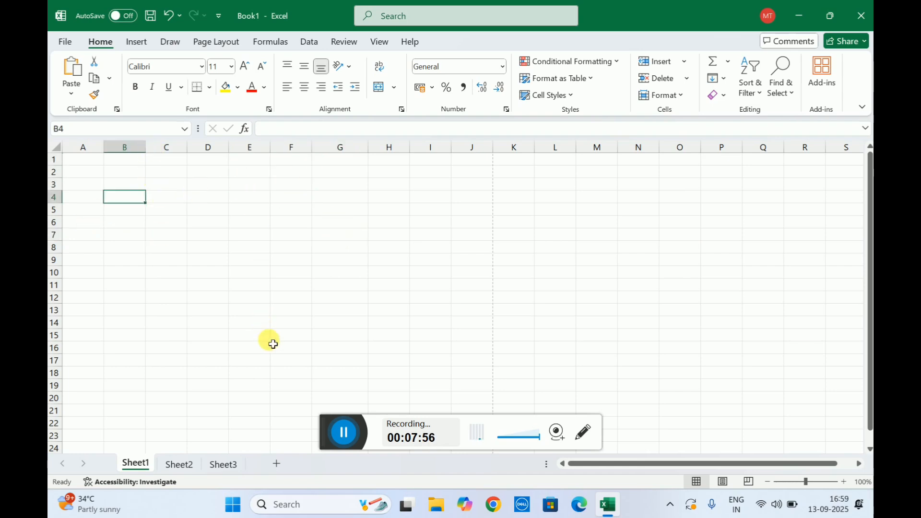
pyautogui.click(158, 224)
pyautogui.click(355, 198)
pyautogui.click(351, 225)
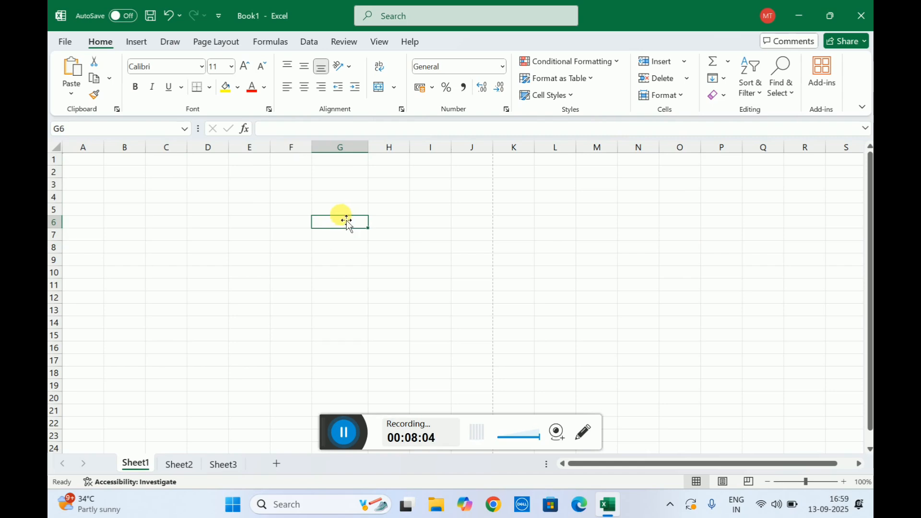
pyautogui.click(297, 169)
pyautogui.click(355, 235)
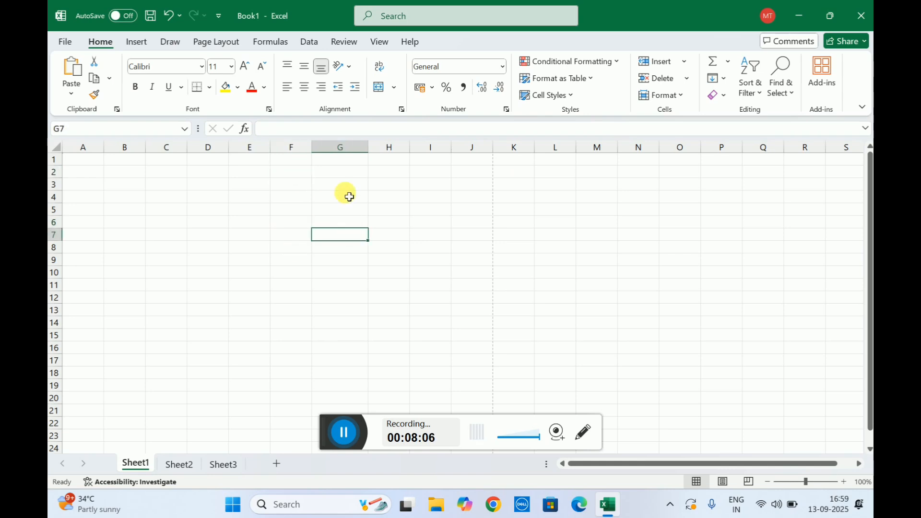
pyautogui.click(355, 174)
pyautogui.click(287, 170)
pyautogui.click(235, 173)
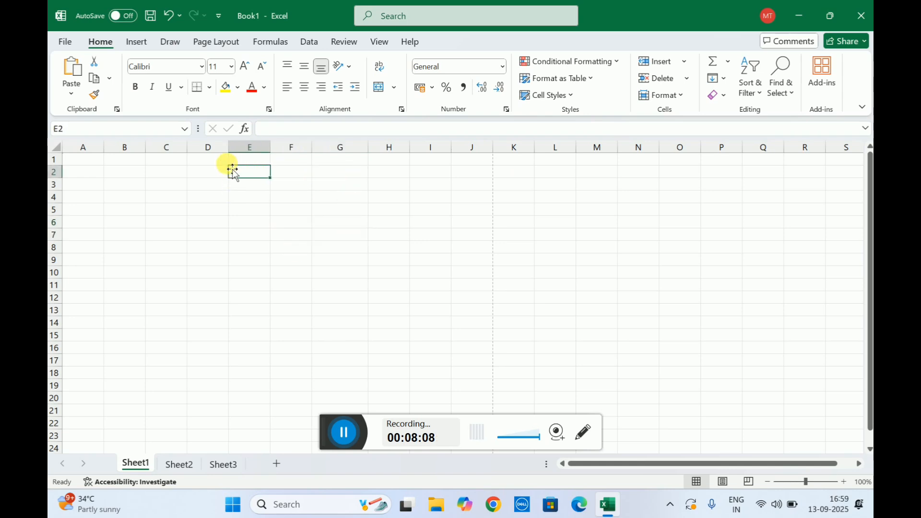
pyautogui.click(218, 176)
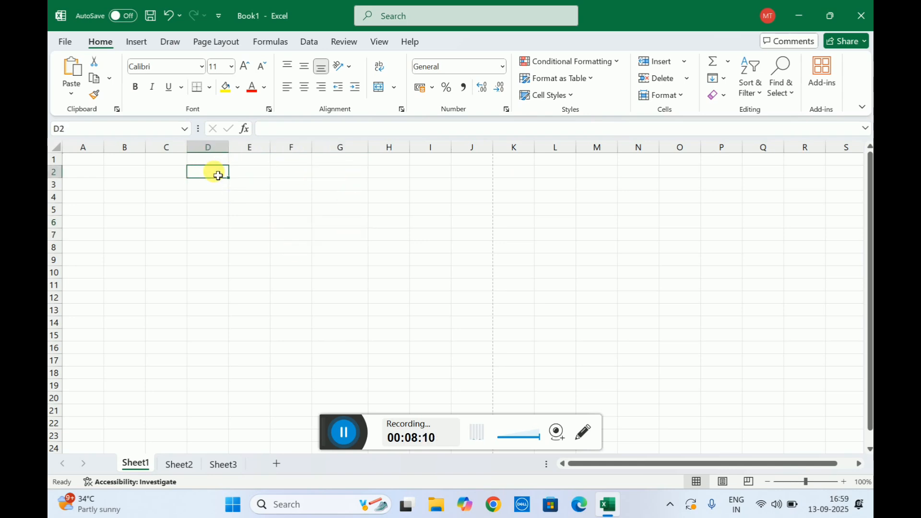
# Enter 1 in D2 and 2 in D3, and fill the number series down to D23.
pyautogui.write('1')
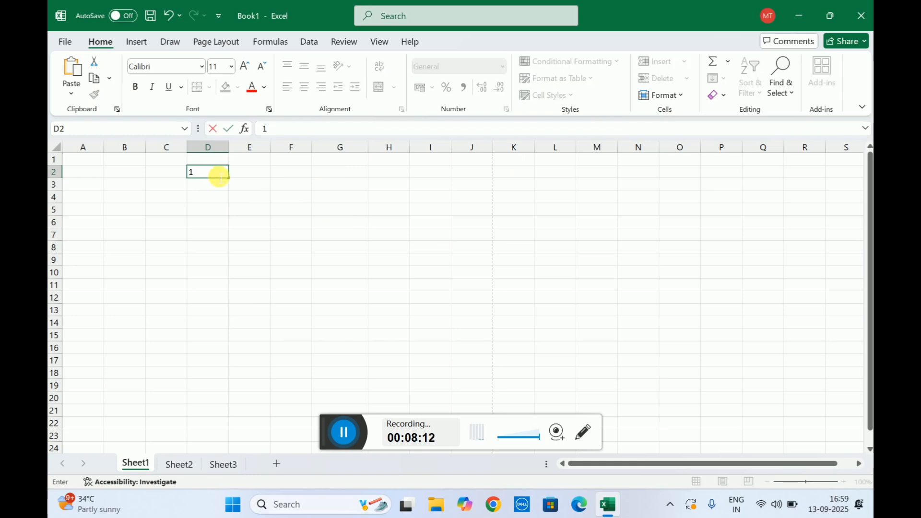
pyautogui.press('Return')
pyautogui.write('2')
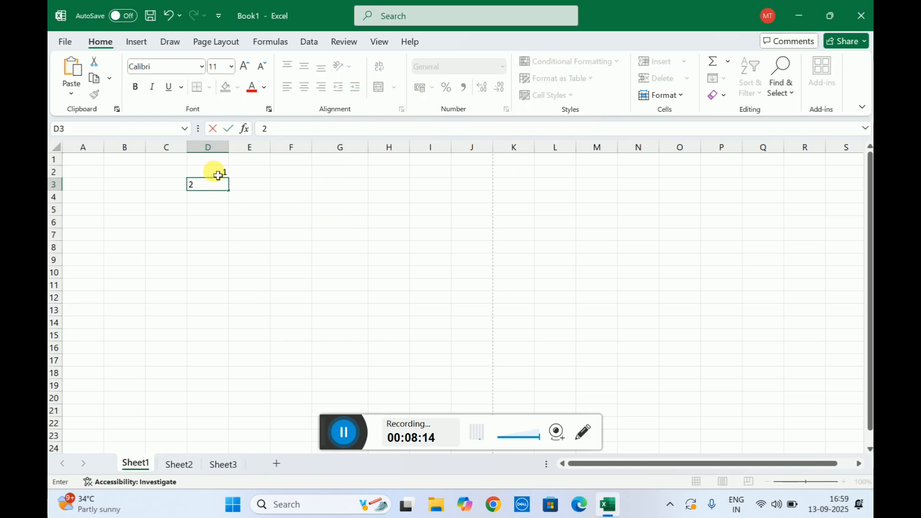
pyautogui.press('Return')
pyautogui.moveTo(212, 173); pyautogui.dragTo(221, 191)
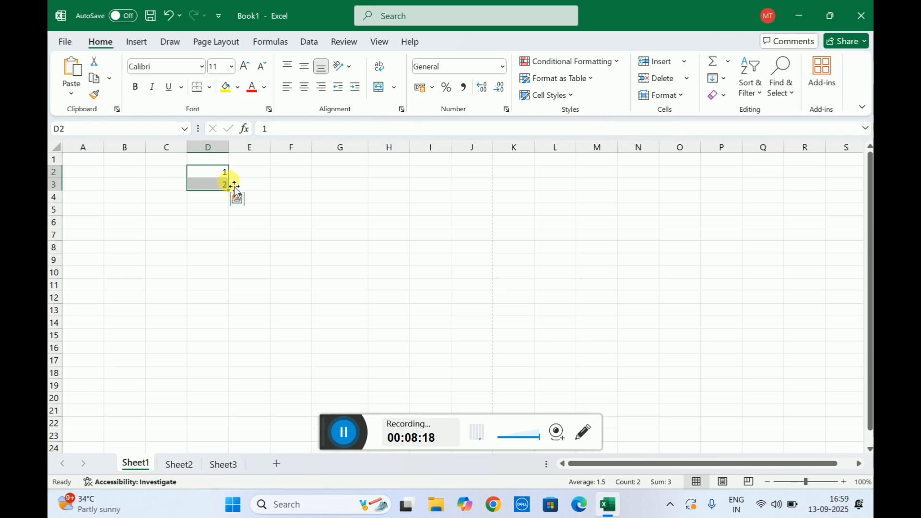
pyautogui.moveTo(235, 196); pyautogui.dragTo(246, 438)
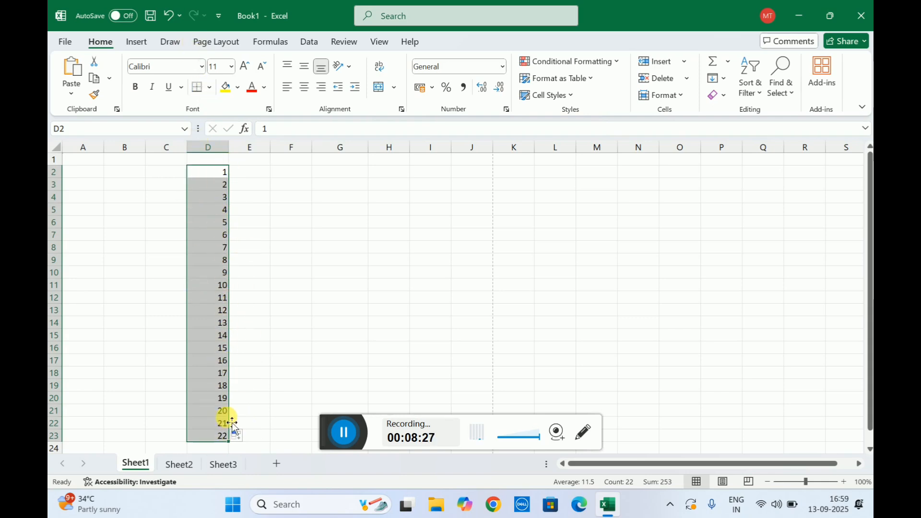
# Enter 3 in F2 and 6 in F3, and fill the multiples-of-three series down to F23.
pyautogui.click(298, 177)
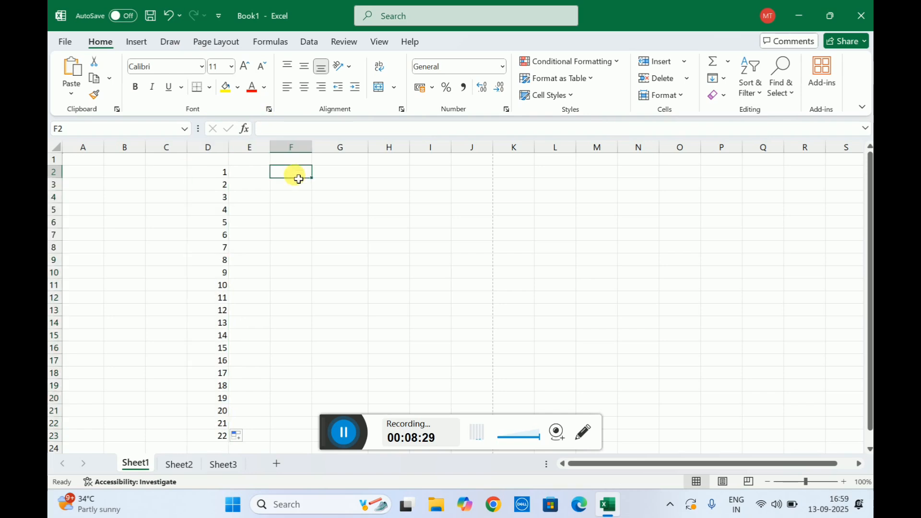
pyautogui.write('3')
pyautogui.press('Return')
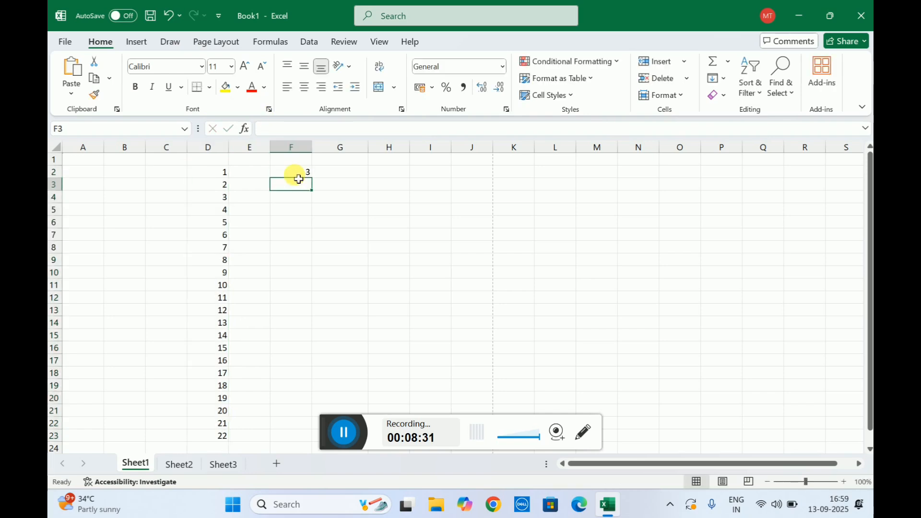
pyautogui.write('6')
pyautogui.press('Return')
pyautogui.press('Up')
pyautogui.press('Up')
pyautogui.hotkey('shift', 'Down')
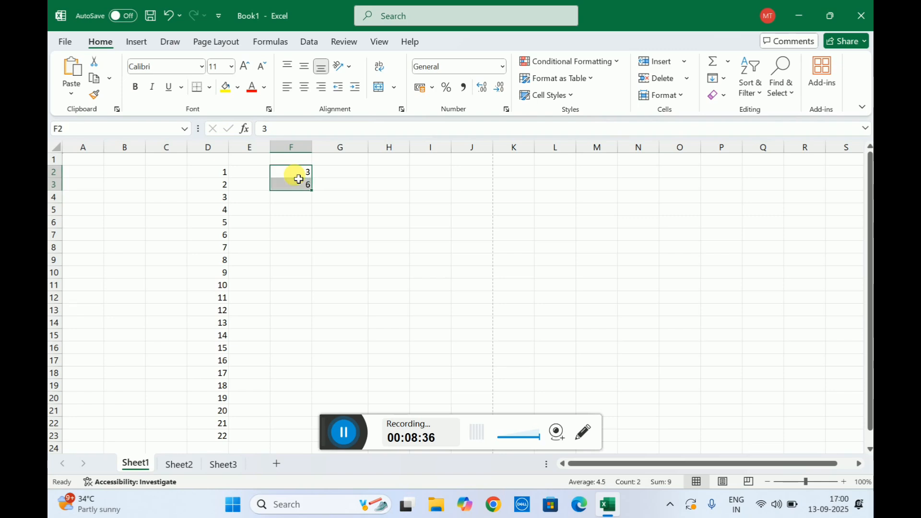
pyautogui.moveTo(319, 194); pyautogui.dragTo(317, 439)
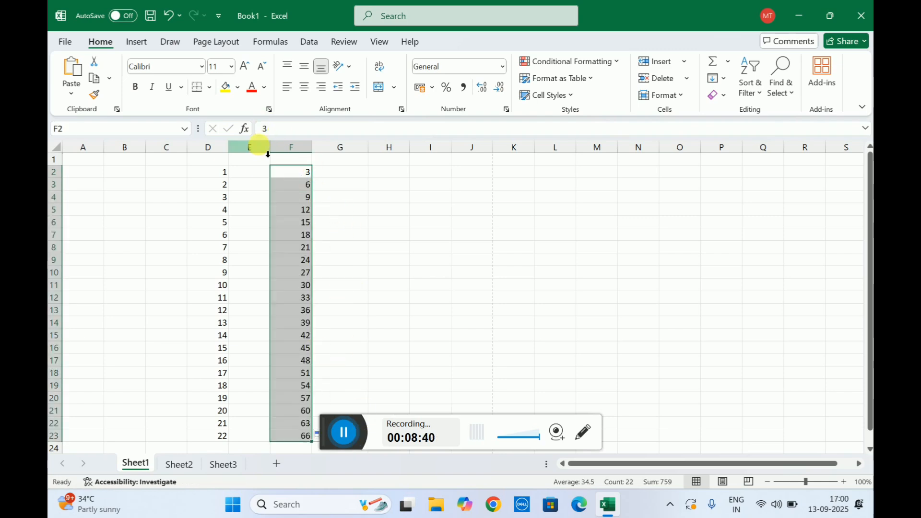
# Enter 4 in H2 and 8 in H3, and fill the multiples-of-four series down to H21.
pyautogui.click(399, 178)
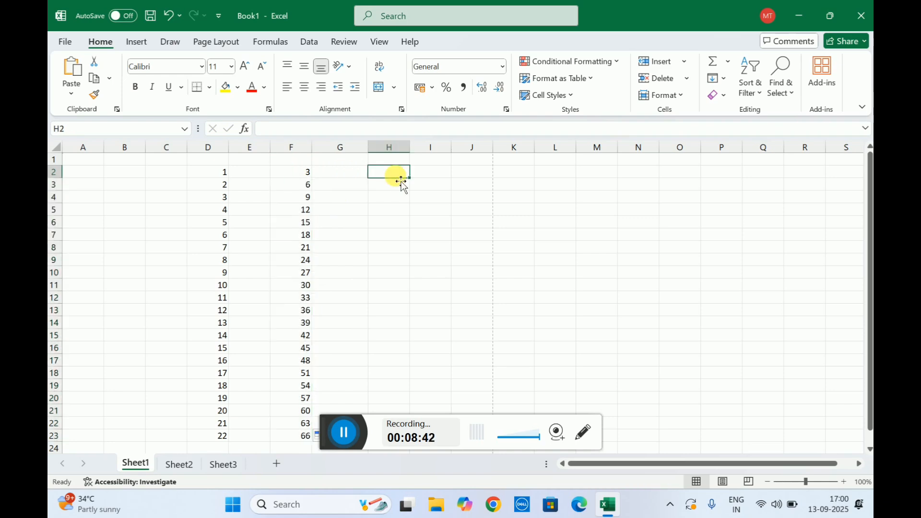
pyautogui.write('4')
pyautogui.press('Return')
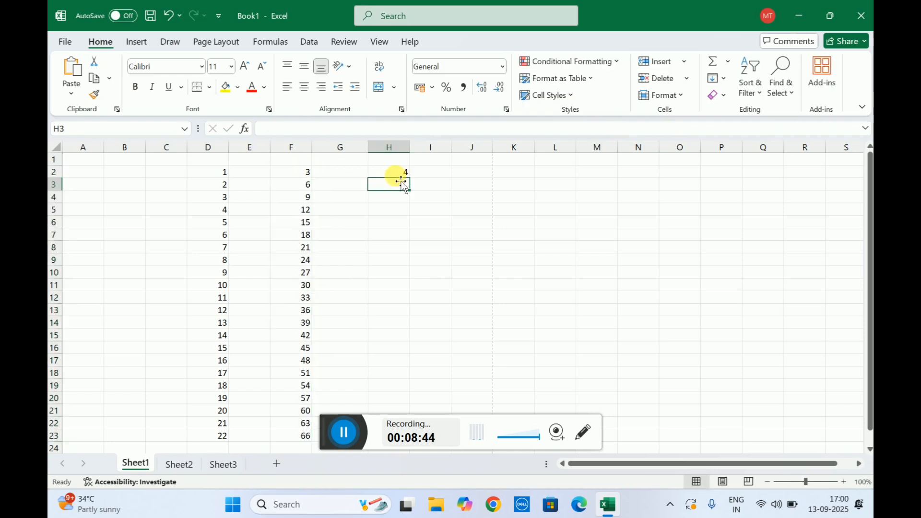
pyautogui.write('8')
pyautogui.click(402, 182)
pyautogui.press('Up')
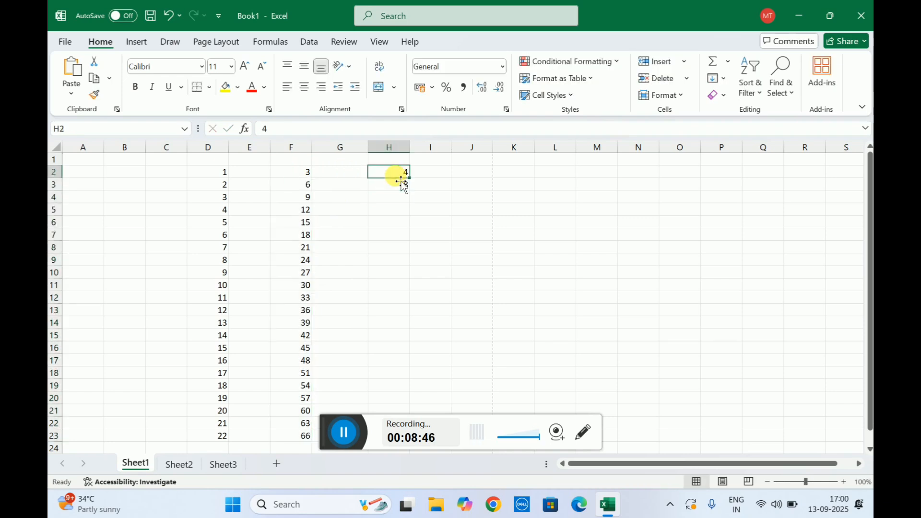
pyautogui.moveTo(395, 175); pyautogui.dragTo(438, 412)
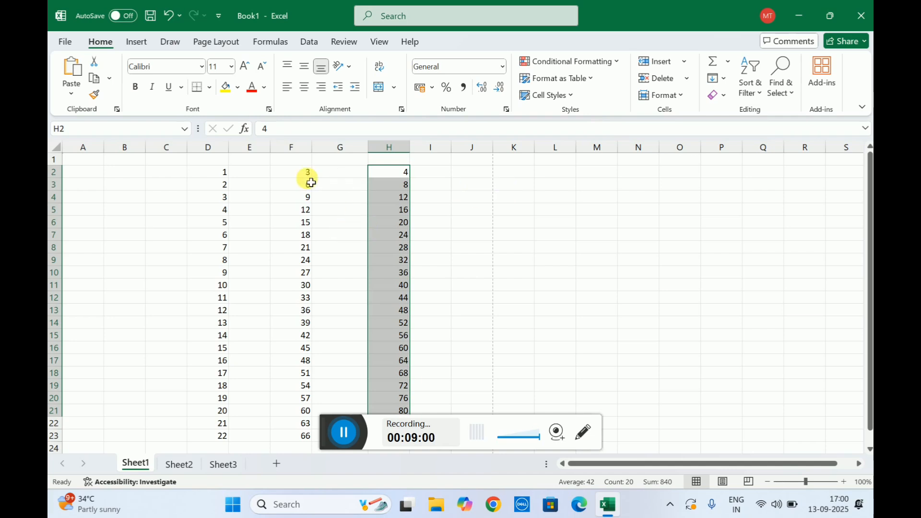
pyautogui.moveTo(224, 174); pyautogui.dragTo(295, 223)
pyautogui.moveTo(350, 255); pyautogui.dragTo(446, 366)
pyautogui.click(524, 210)
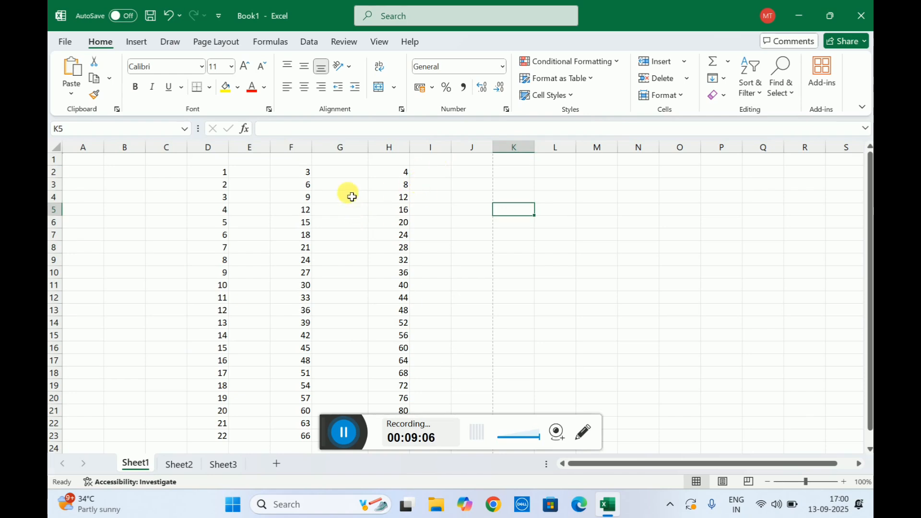
pyautogui.moveTo(202, 173); pyautogui.dragTo(407, 386)
pyautogui.click(326, 211)
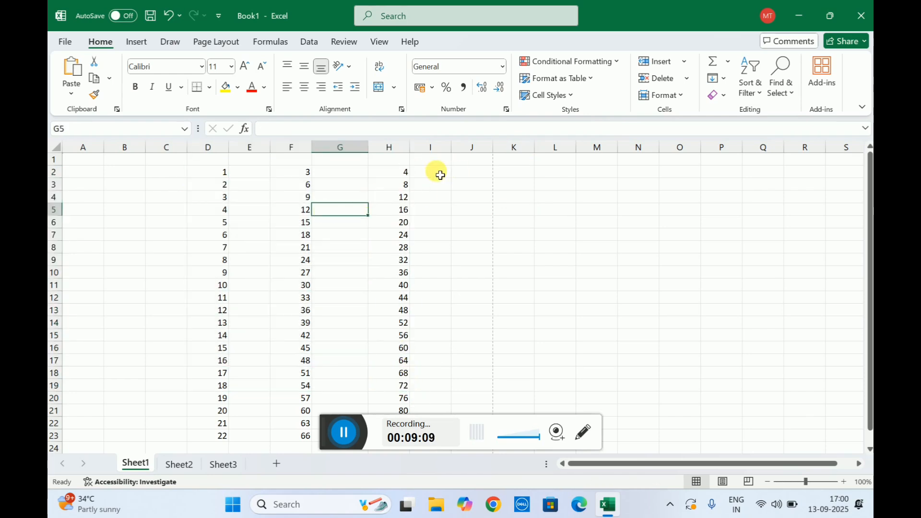
# Enter "monday" in J2, fill the weekday names down to J18, and widen column J to fit the longest name.
pyautogui.click(476, 173)
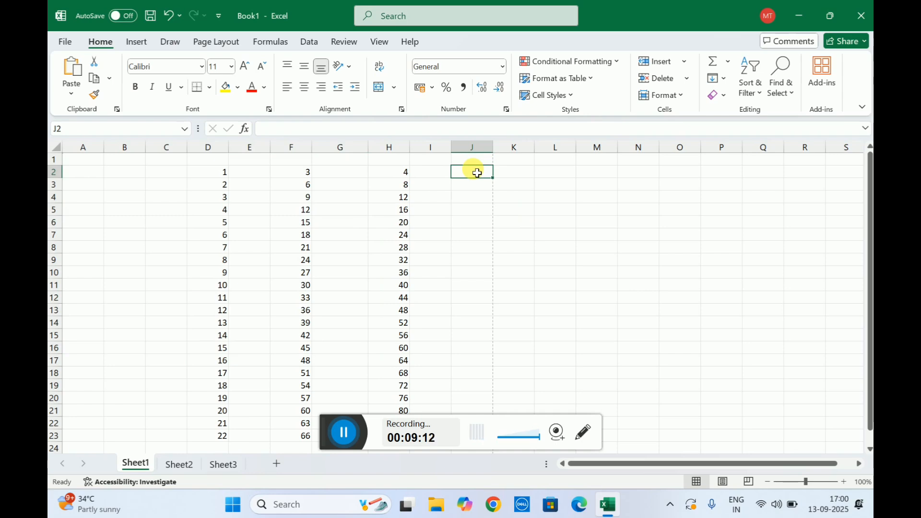
pyautogui.write('monday')
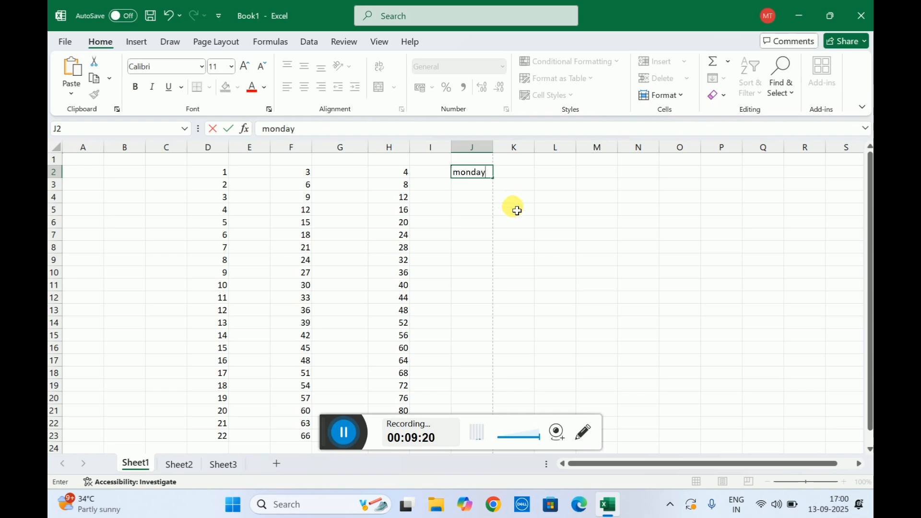
pyautogui.click(513, 205)
pyautogui.click(480, 174)
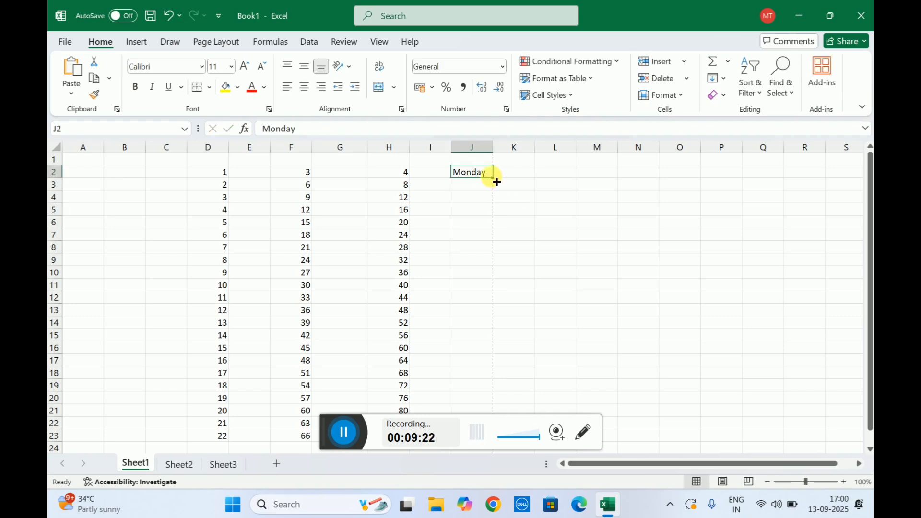
pyautogui.moveTo(496, 181); pyautogui.dragTo(539, 382)
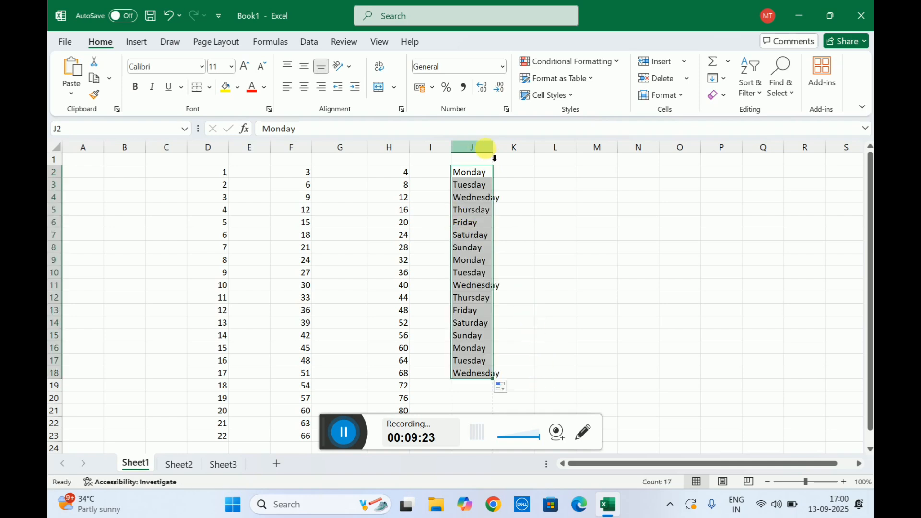
pyautogui.moveTo(492, 149); pyautogui.dragTo(512, 154)
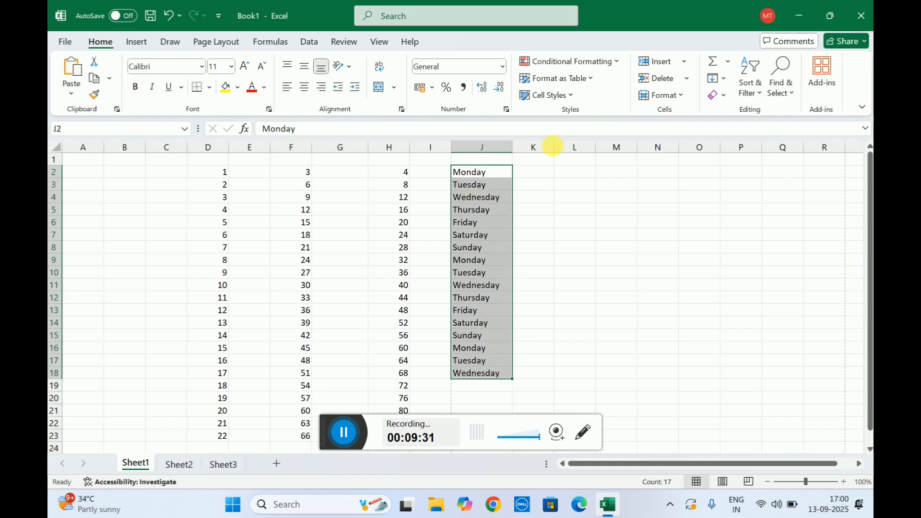
# Enter "mon" in L2 and fill the abbreviated weekday series down to L17.
pyautogui.click(561, 175)
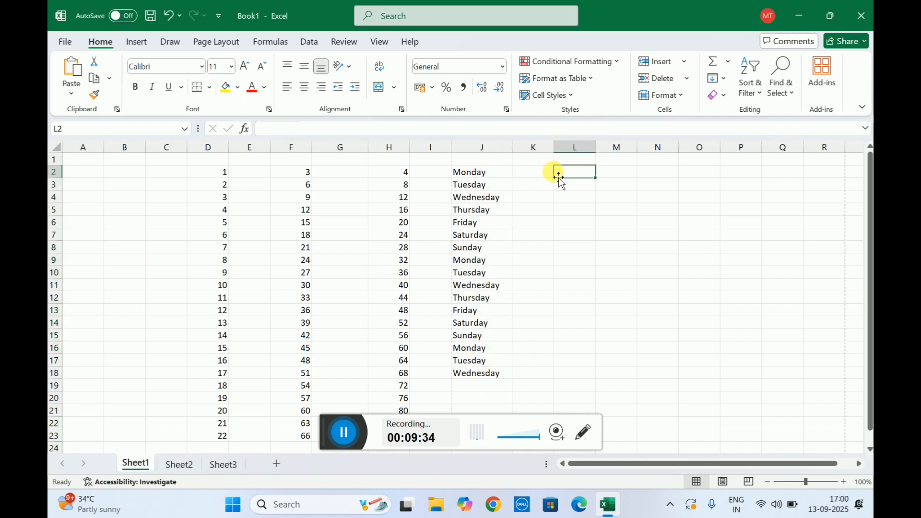
pyautogui.write('mo')
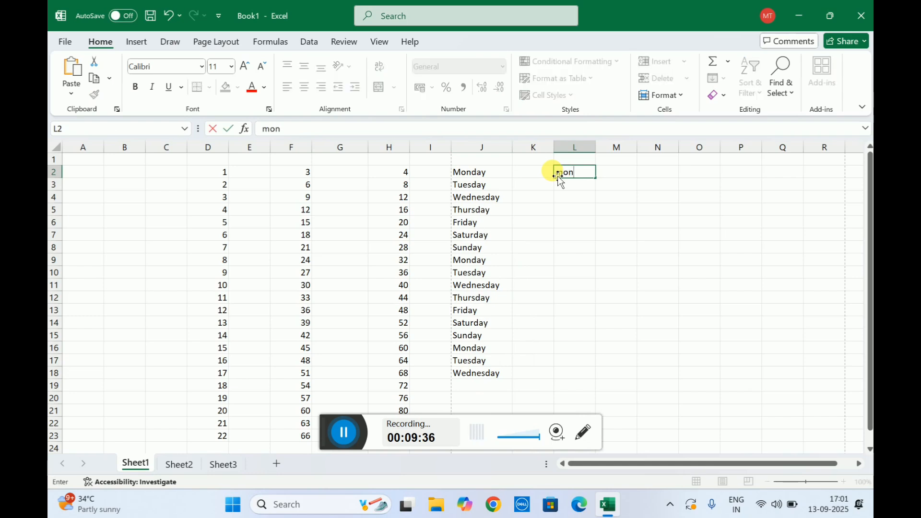
pyautogui.write('n')
pyautogui.click(533, 208)
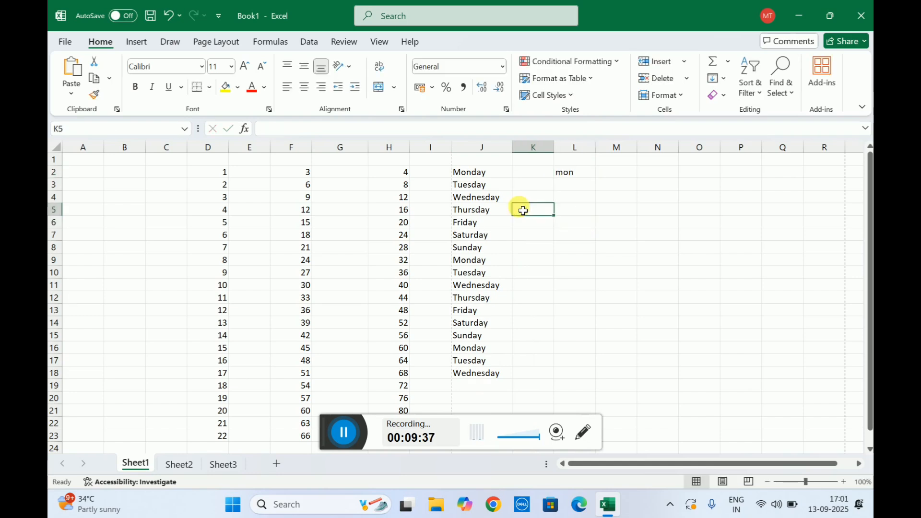
pyautogui.click(563, 176)
pyautogui.moveTo(603, 182); pyautogui.dragTo(612, 371)
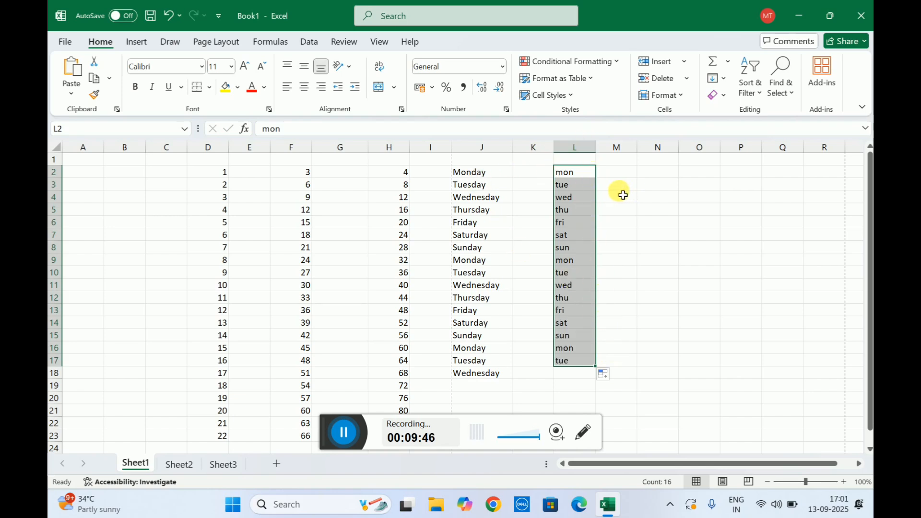
pyautogui.moveTo(568, 173); pyautogui.dragTo(586, 377)
pyautogui.click(627, 219)
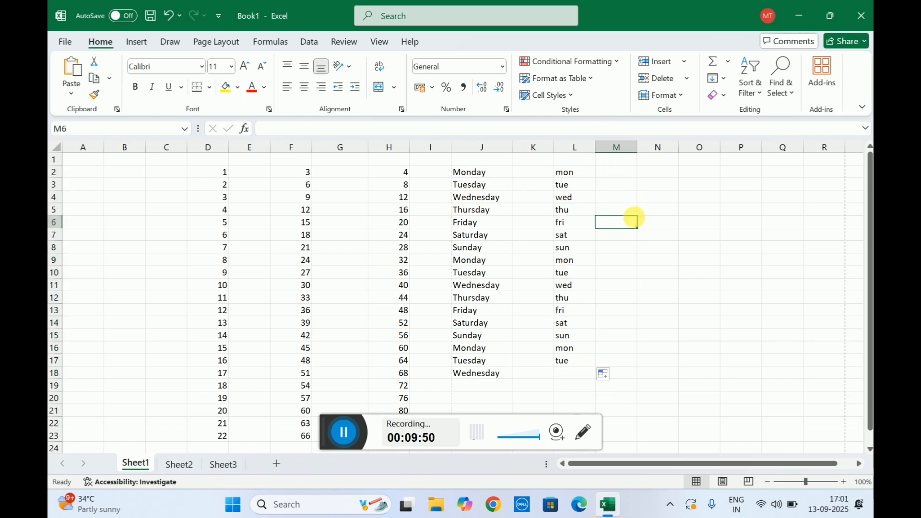
pyautogui.moveTo(470, 174); pyautogui.dragTo(586, 375)
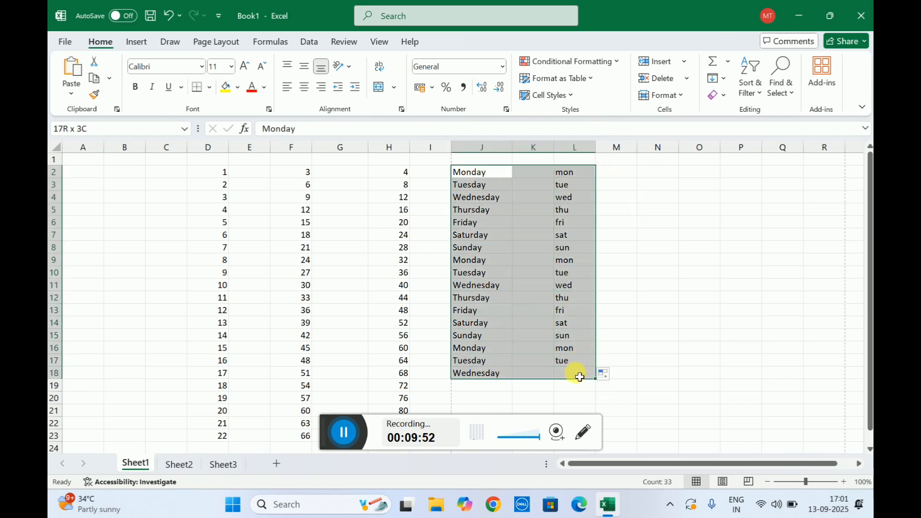
pyautogui.click(549, 243)
pyautogui.click(643, 185)
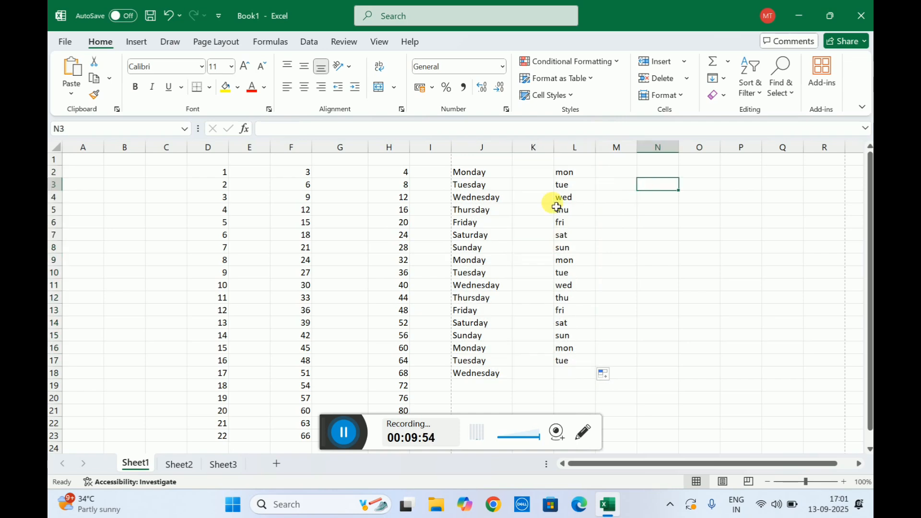
# Enter "jan" in N2 and fill the abbreviated month series down to N23.
pyautogui.click(648, 175)
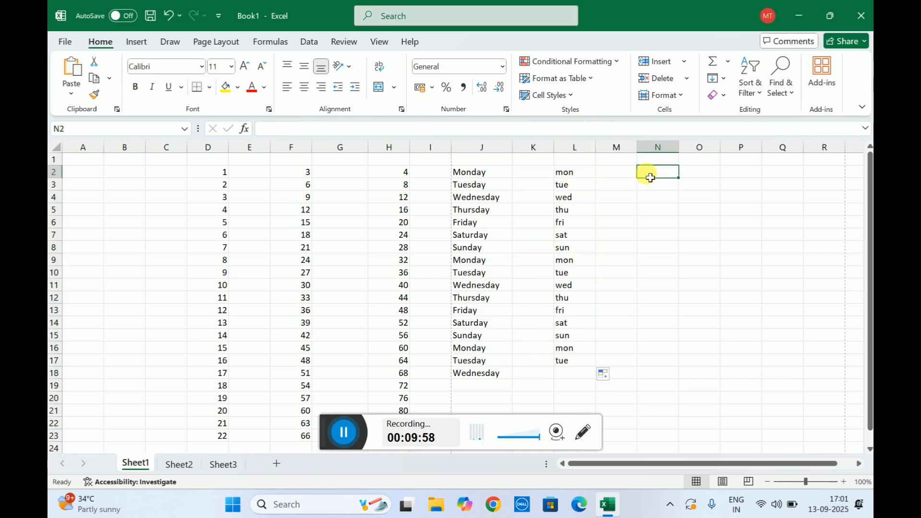
pyautogui.write('jan')
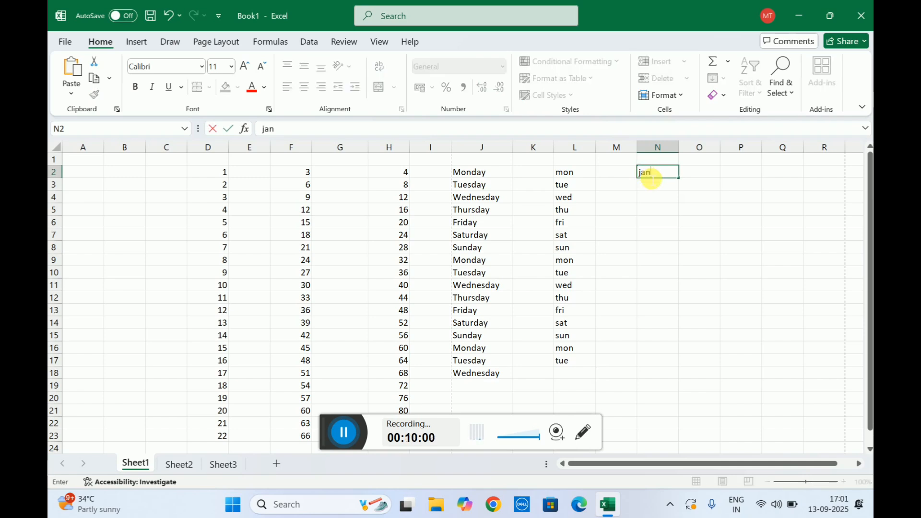
pyautogui.click(722, 218)
pyautogui.click(661, 177)
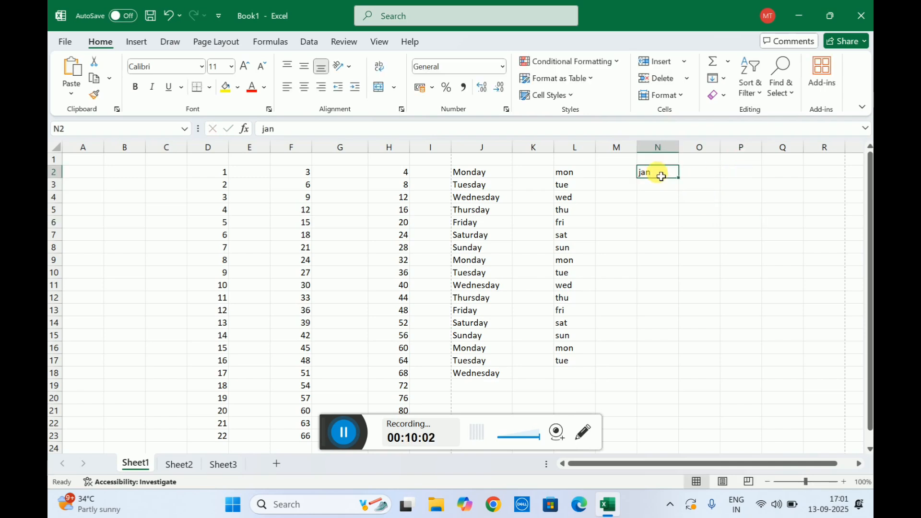
pyautogui.moveTo(678, 178); pyautogui.dragTo(733, 438)
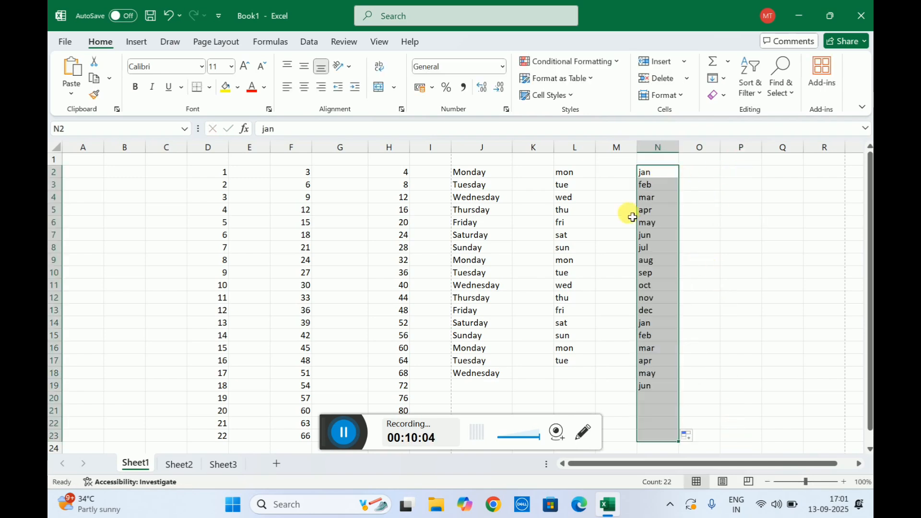
# Enter "january" in P2, fill the full month names down to P25, and widen column P to fit them.
pyautogui.click(733, 177)
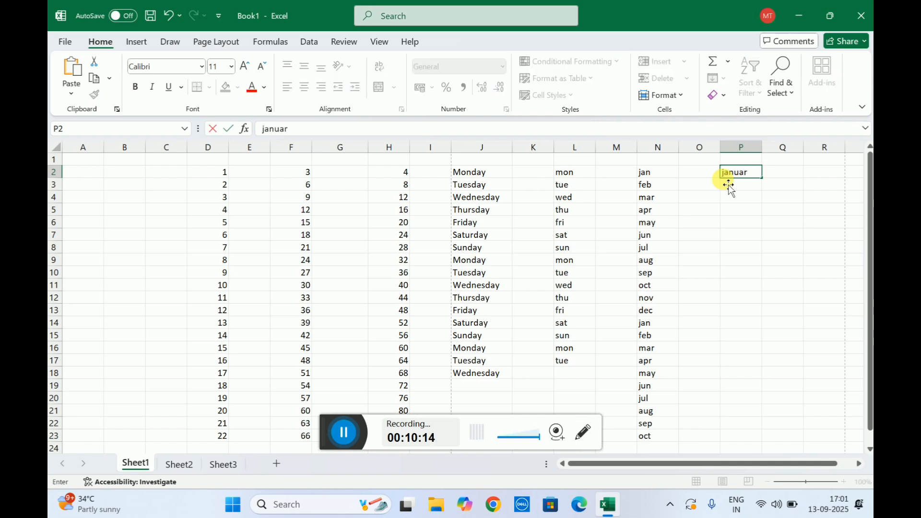
pyautogui.moveTo(729, 187); pyautogui.dragTo(763, 427)
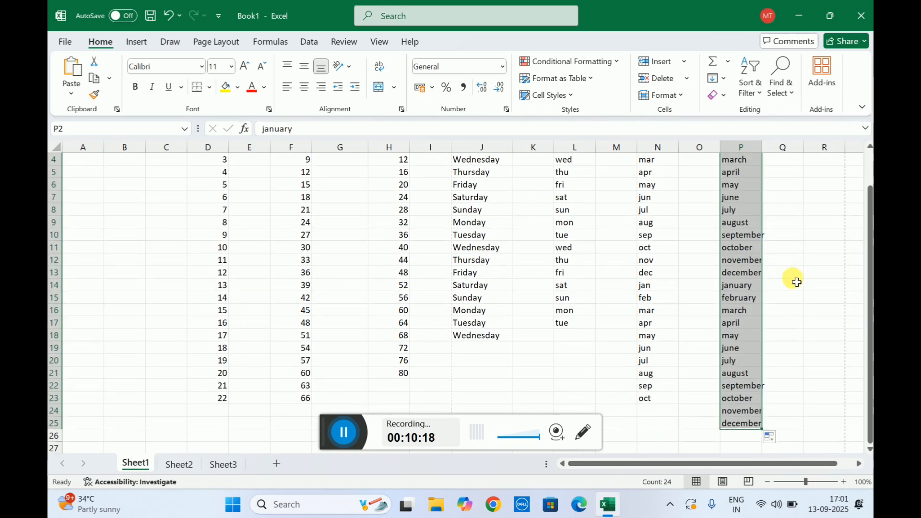
pyautogui.scroll(1, 793, 280)
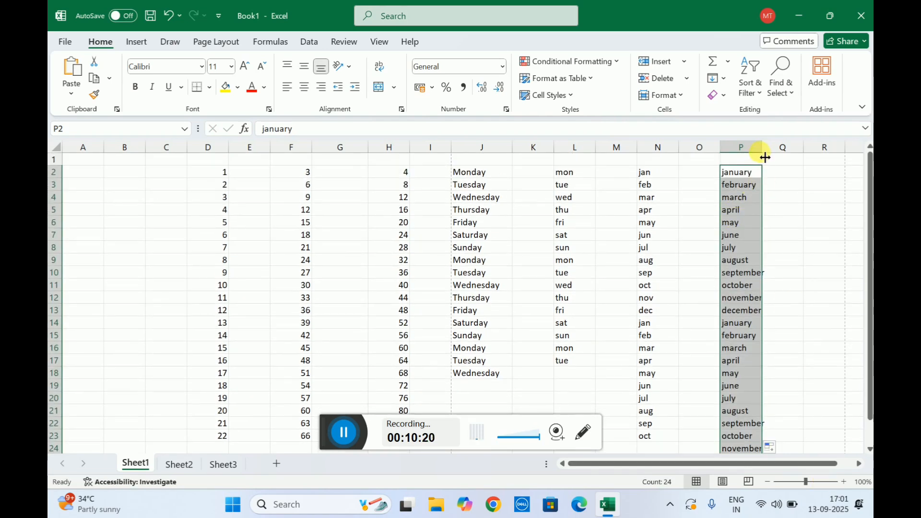
pyautogui.moveTo(764, 153); pyautogui.dragTo(779, 159)
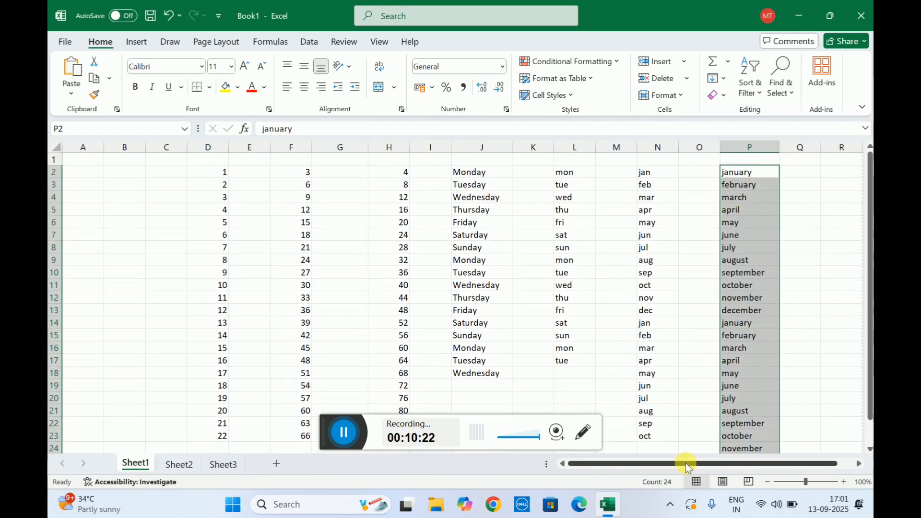
pyautogui.hscroll(1, 686, 463)
pyautogui.click(758, 174)
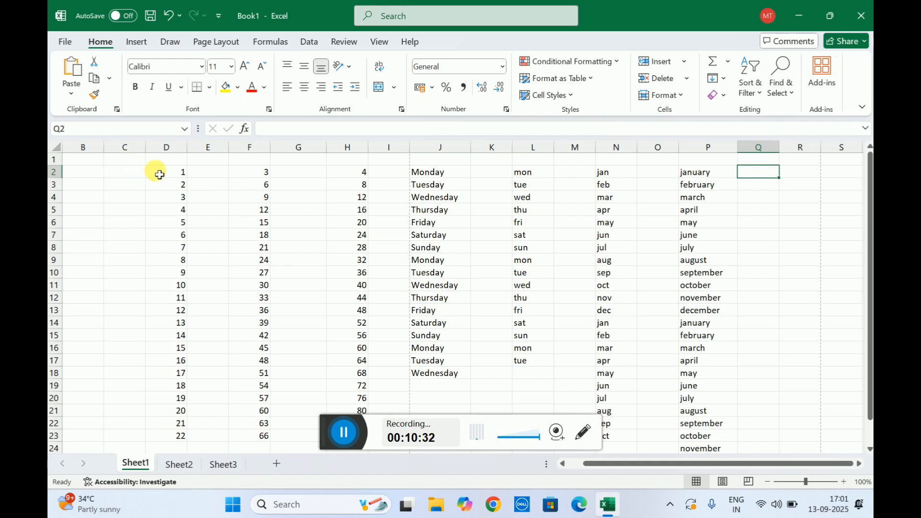
pyautogui.moveTo(156, 173); pyautogui.dragTo(734, 446)
pyautogui.click(774, 172)
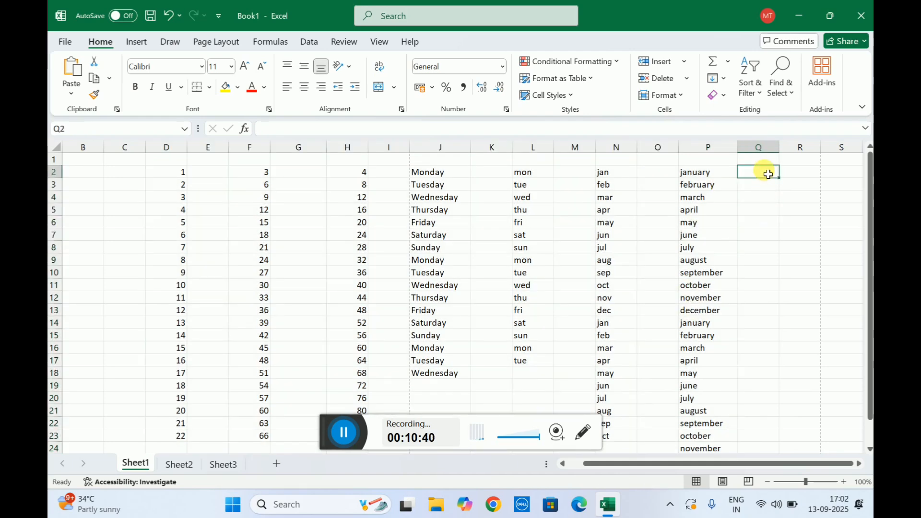
pyautogui.moveTo(603, 173); pyautogui.dragTo(714, 295)
# Enter the date 13/09/2025 in Q2 and fill the daily date series down to Q26.
pyautogui.click(775, 176)
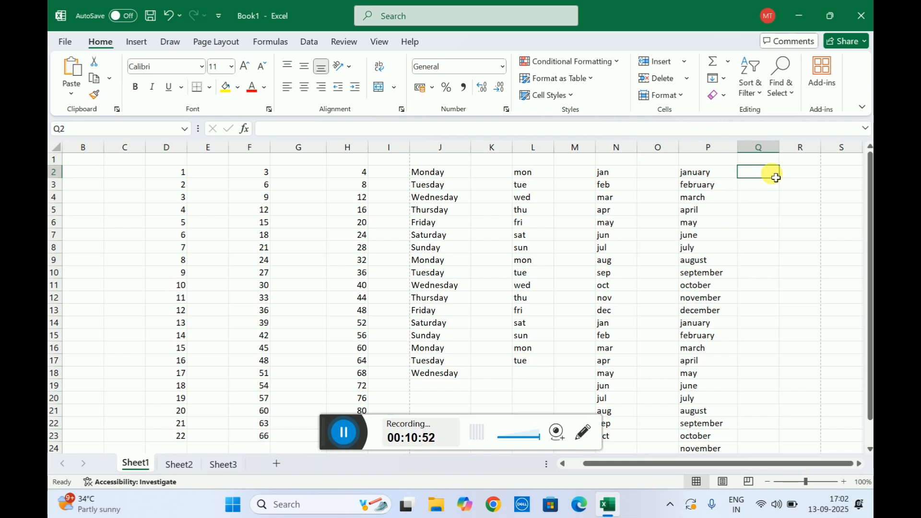
pyautogui.write('13/09/2025')
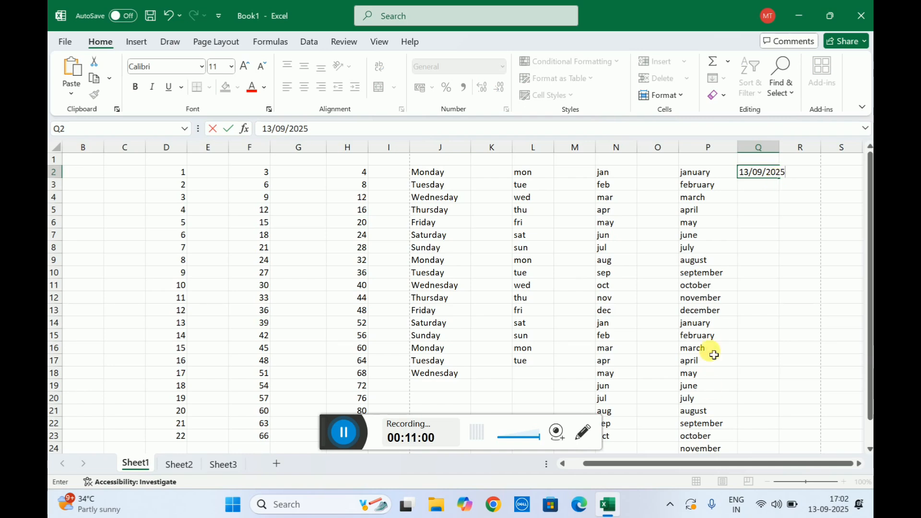
pyautogui.click(718, 297)
pyautogui.click(781, 174)
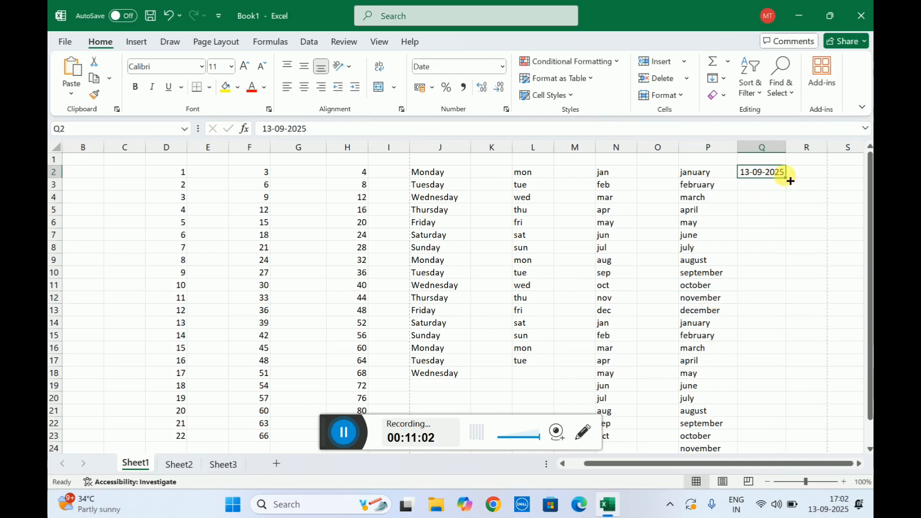
pyautogui.moveTo(785, 178); pyautogui.dragTo(815, 376)
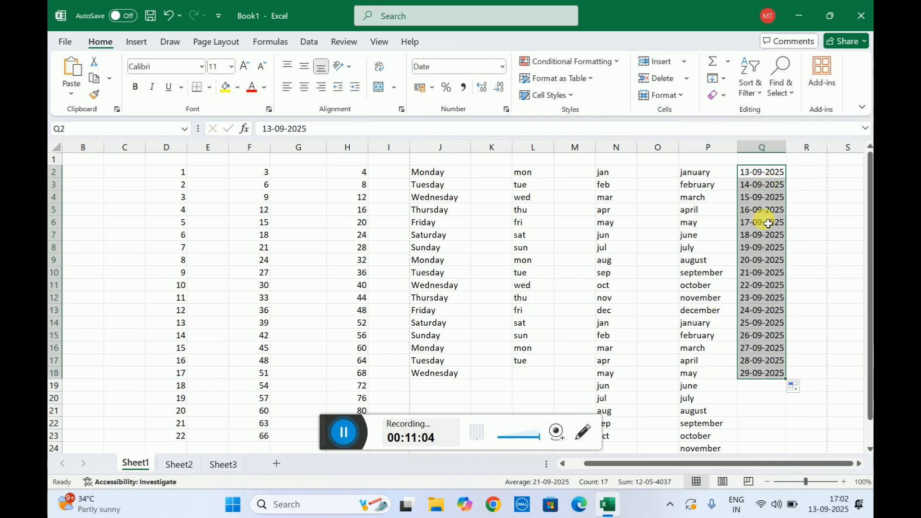
pyautogui.moveTo(791, 385); pyautogui.dragTo(775, 446)
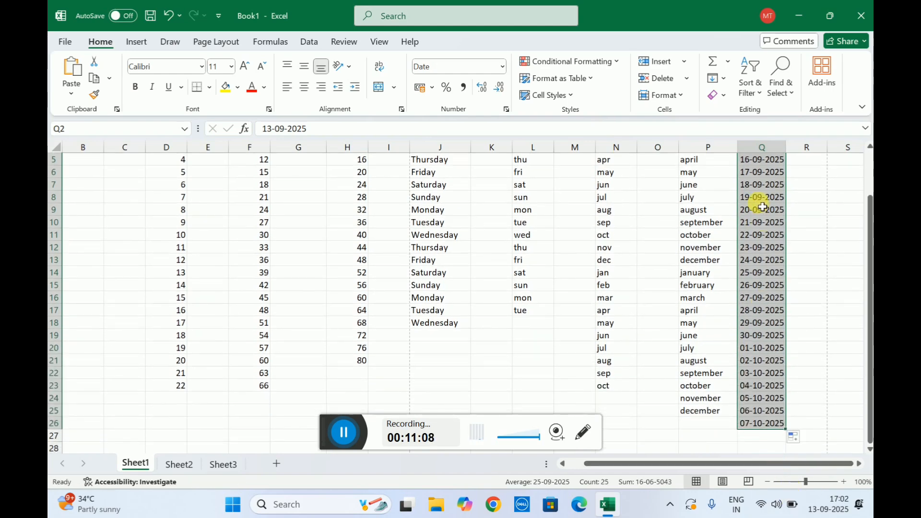
pyautogui.click(757, 353)
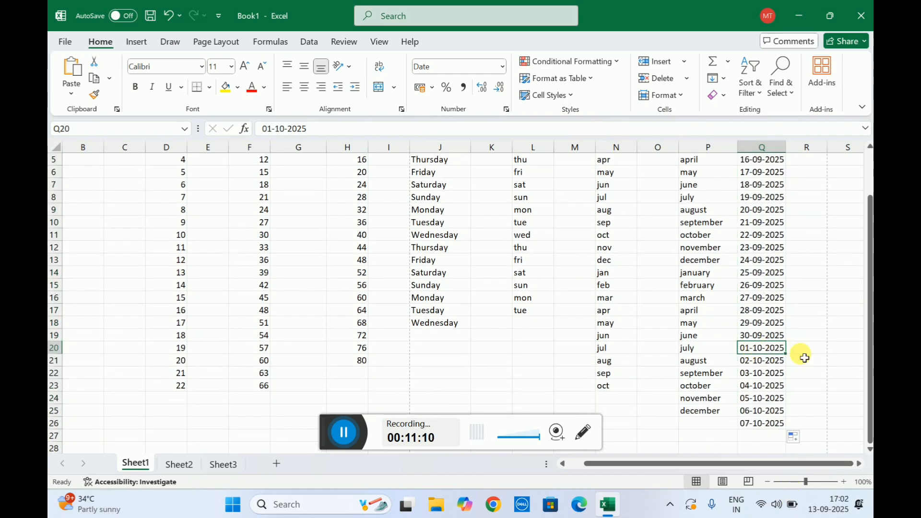
# Widen column Q to leave extra room around the dates.
pyautogui.scroll(2, 802, 354)
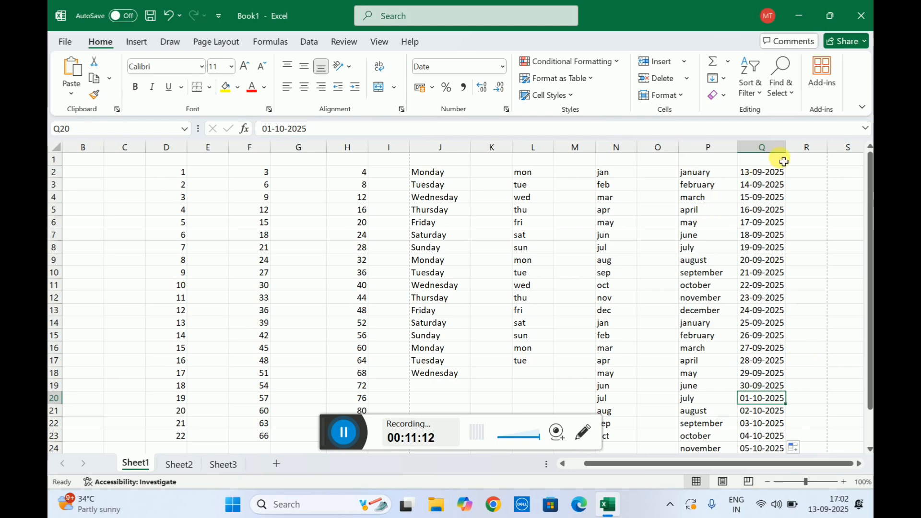
pyautogui.moveTo(790, 153); pyautogui.dragTo(808, 161)
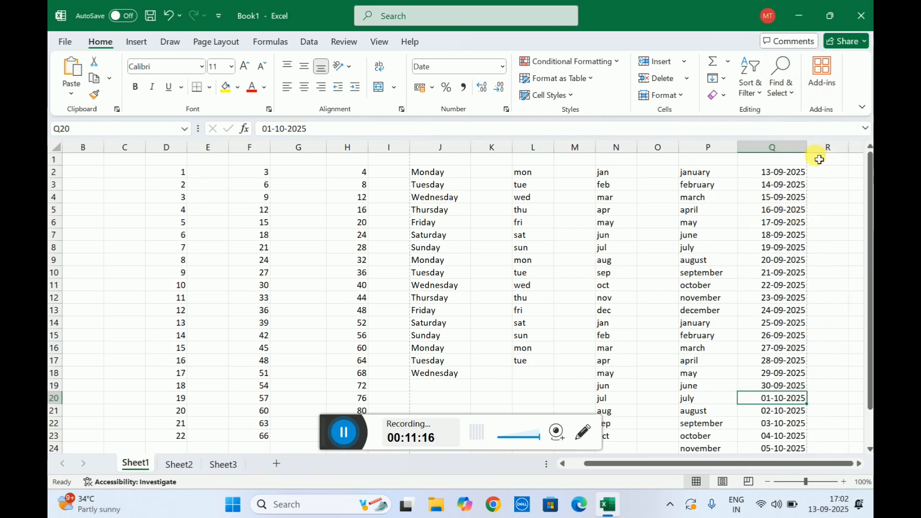
pyautogui.moveTo(809, 147); pyautogui.dragTo(816, 181)
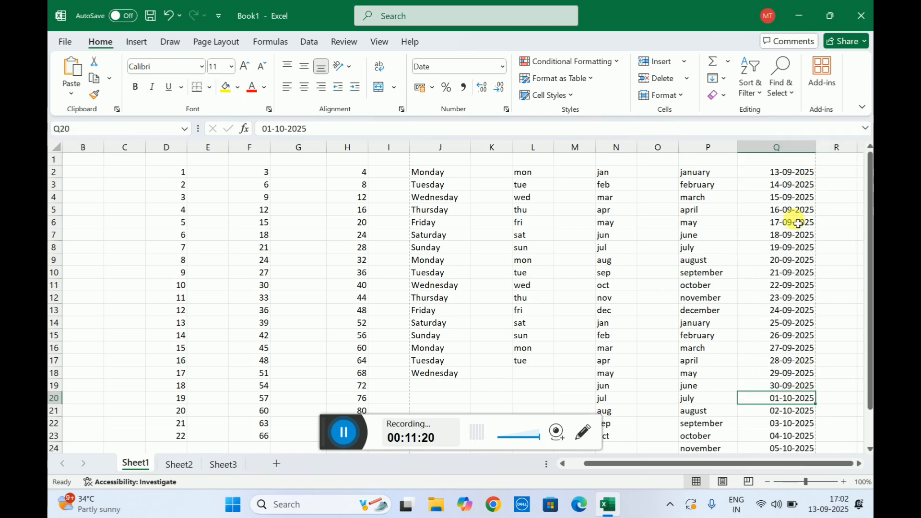
pyautogui.scroll(-5, 825, 226)
pyautogui.scroll(5, 825, 227)
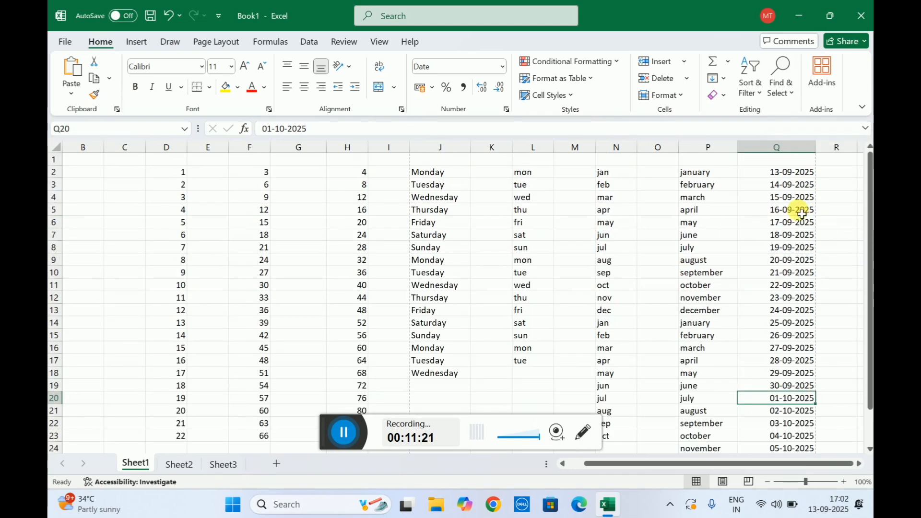
# Select the block of filled series from D2 to Q25.
pyautogui.moveTo(154, 174); pyautogui.dragTo(789, 428)
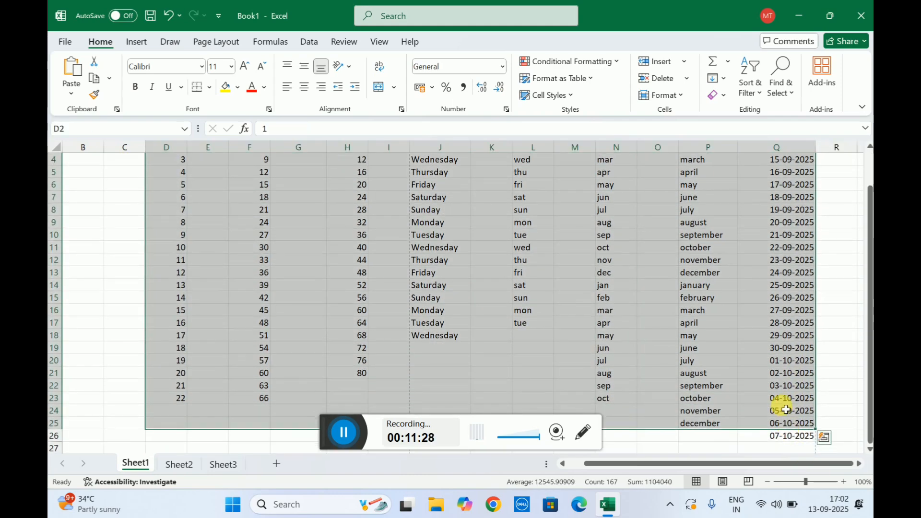
pyautogui.moveTo(863, 303); pyautogui.dragTo(856, 231)
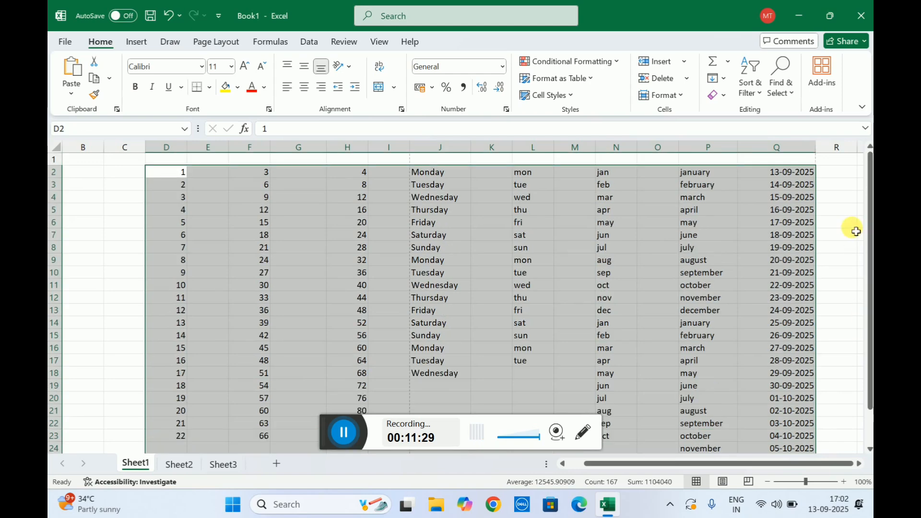
pyautogui.click(323, 225)
pyautogui.moveTo(183, 173); pyautogui.dragTo(763, 424)
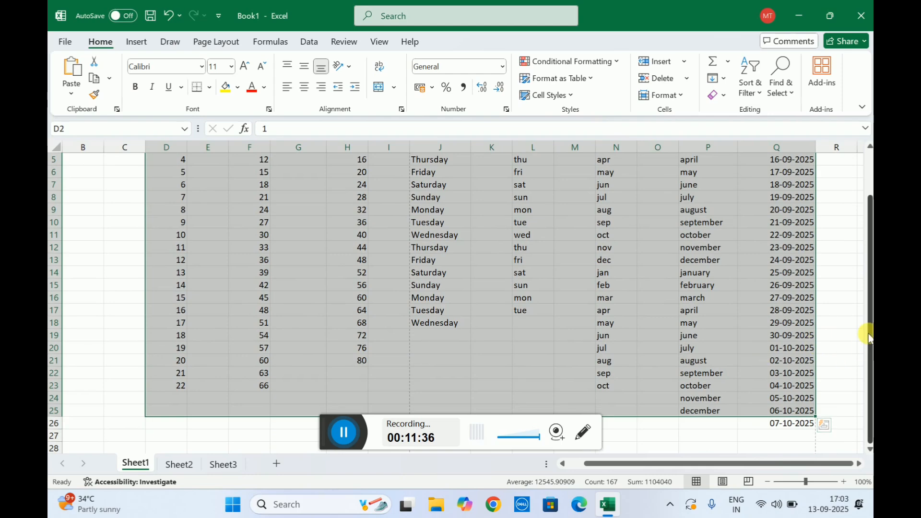
pyautogui.moveTo(867, 329); pyautogui.dragTo(864, 258)
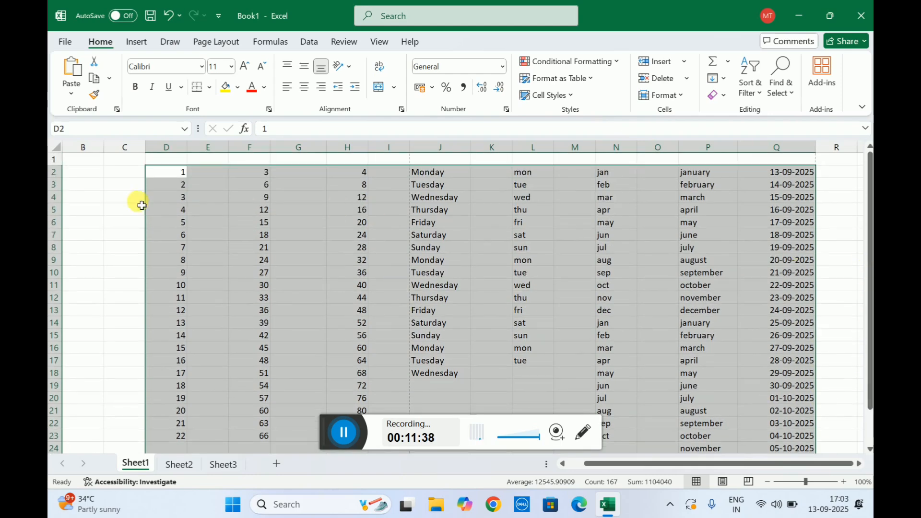
# Reselect the series data as the range D2 to Q22.
pyautogui.moveTo(167, 177); pyautogui.dragTo(770, 408)
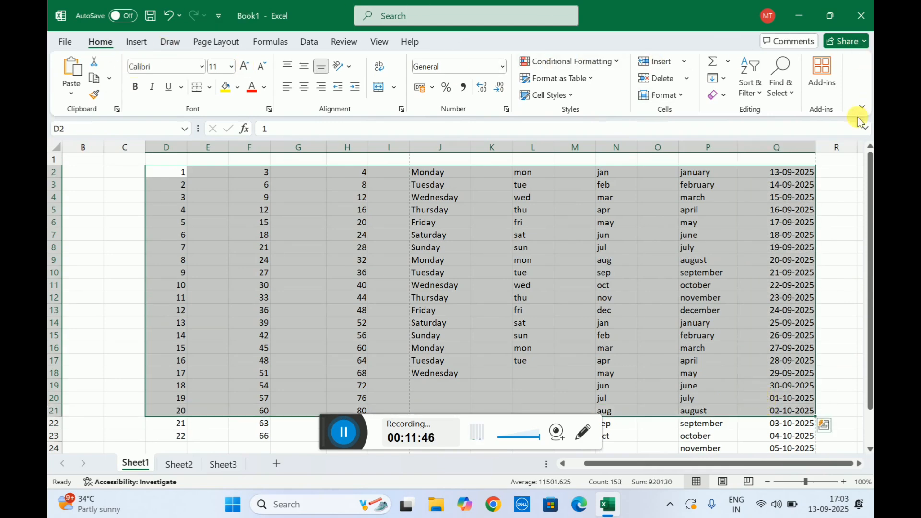
pyautogui.click(373, 224)
pyautogui.click(169, 172)
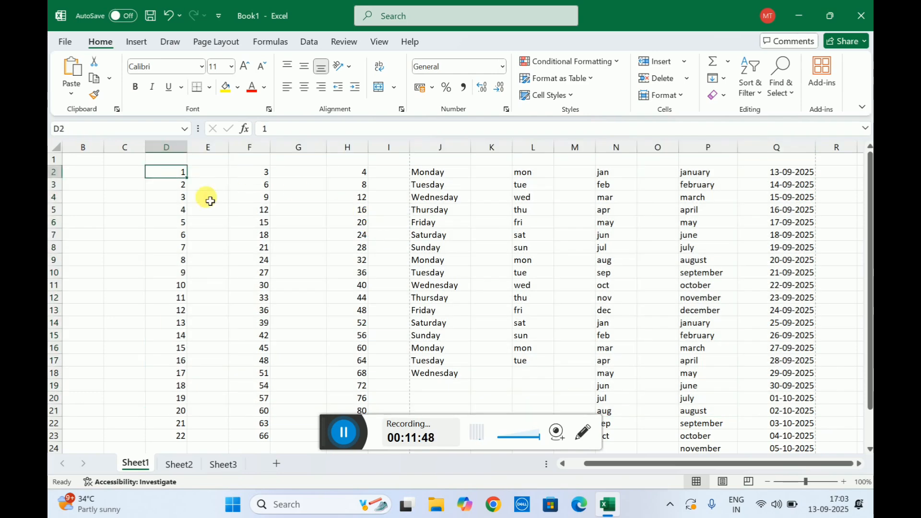
pyautogui.moveTo(210, 200); pyautogui.dragTo(792, 422)
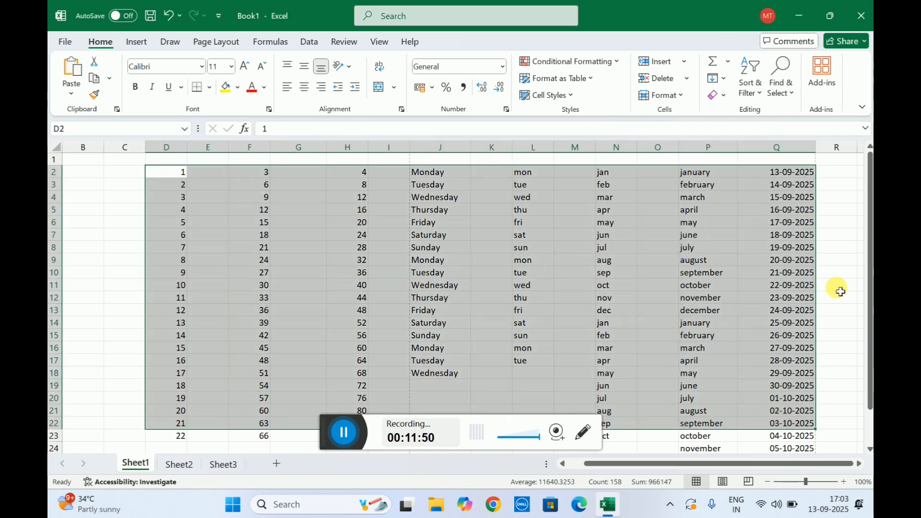